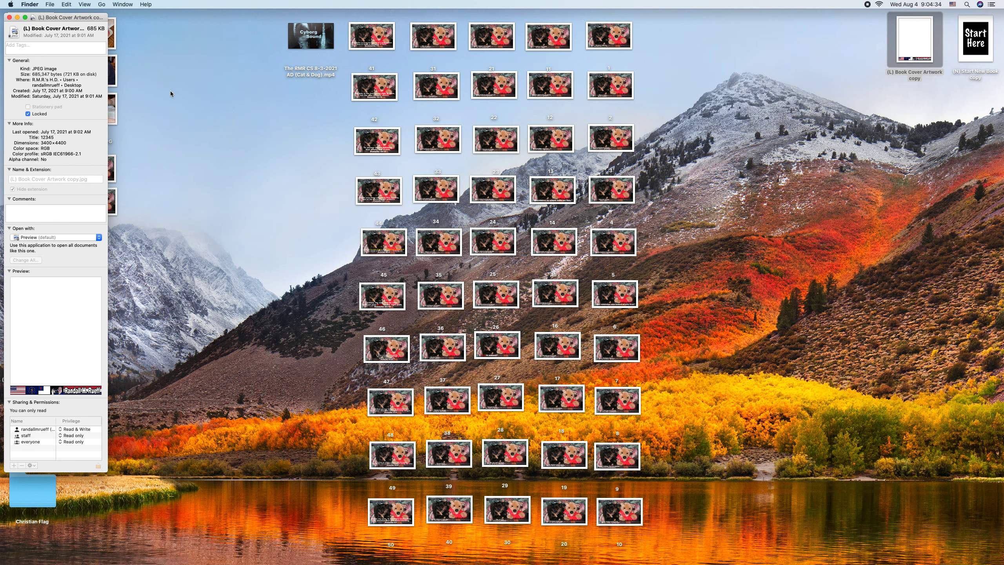
Unlock the (L) Book Cover Artwork copy file and close its info window.
left_click(28, 113)
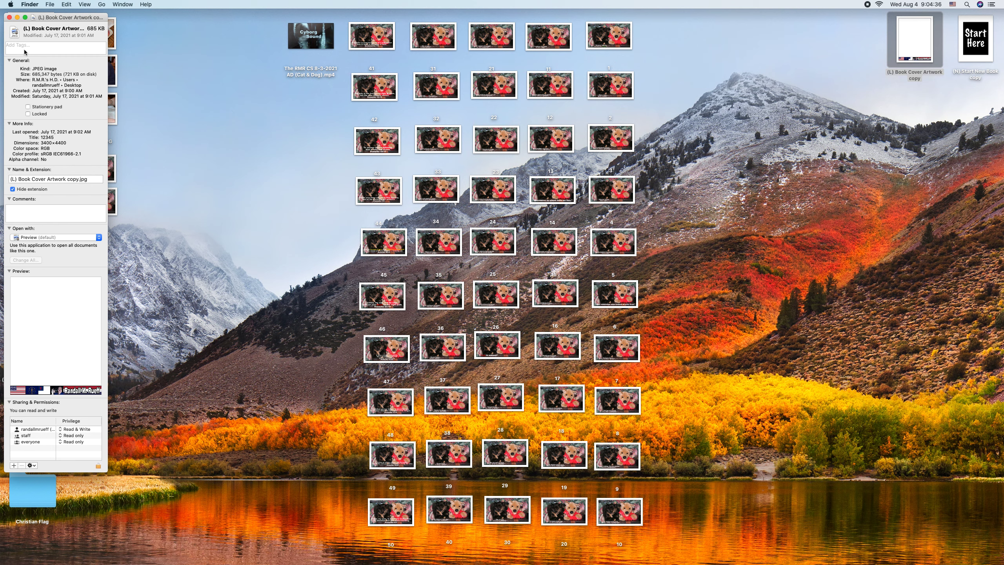
left_click(9, 17)
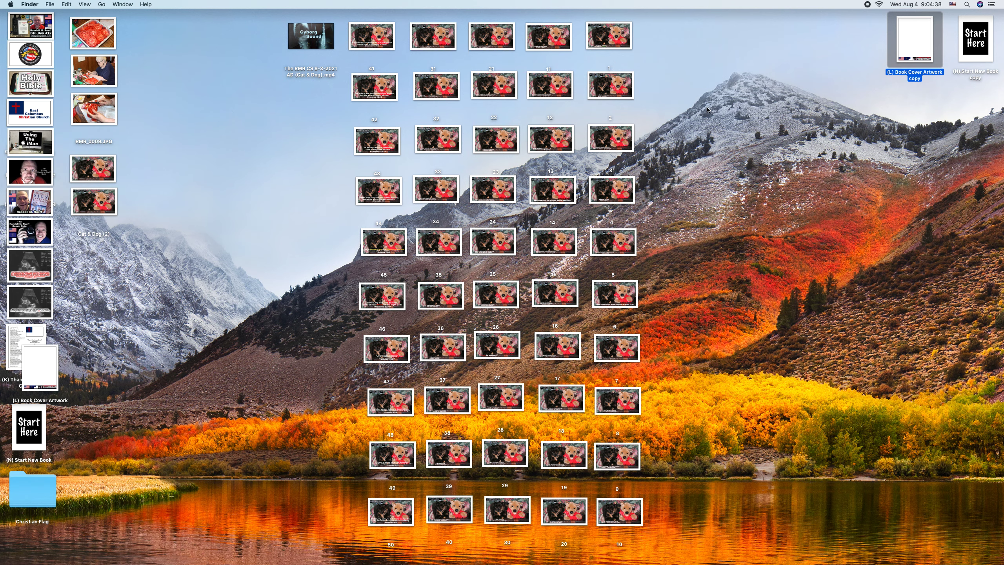
Switch to Affinity Photo and open the (L) Book Cover Artwork copy image from the Desktop.
mouse_move(1001, 204)
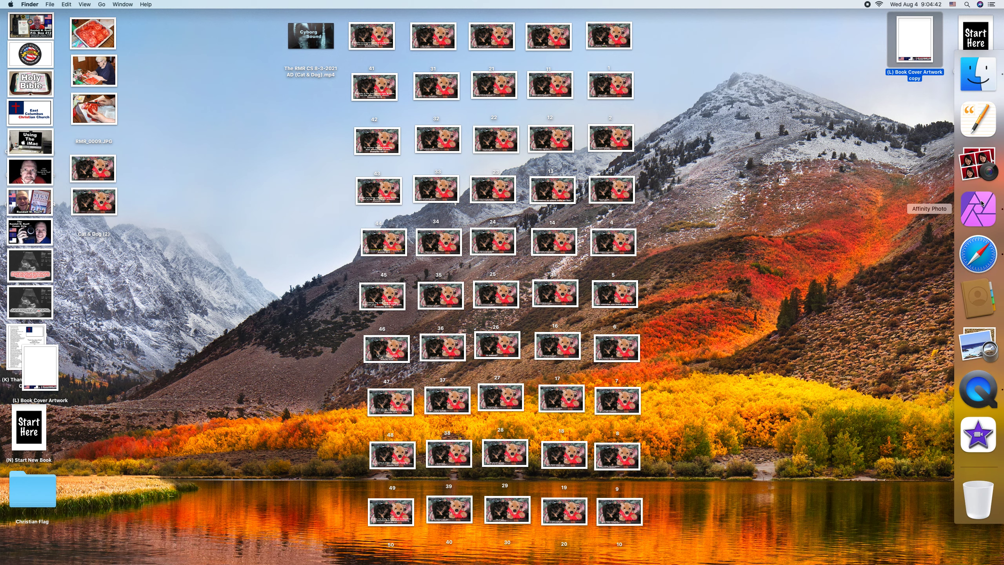
left_click(351, 27)
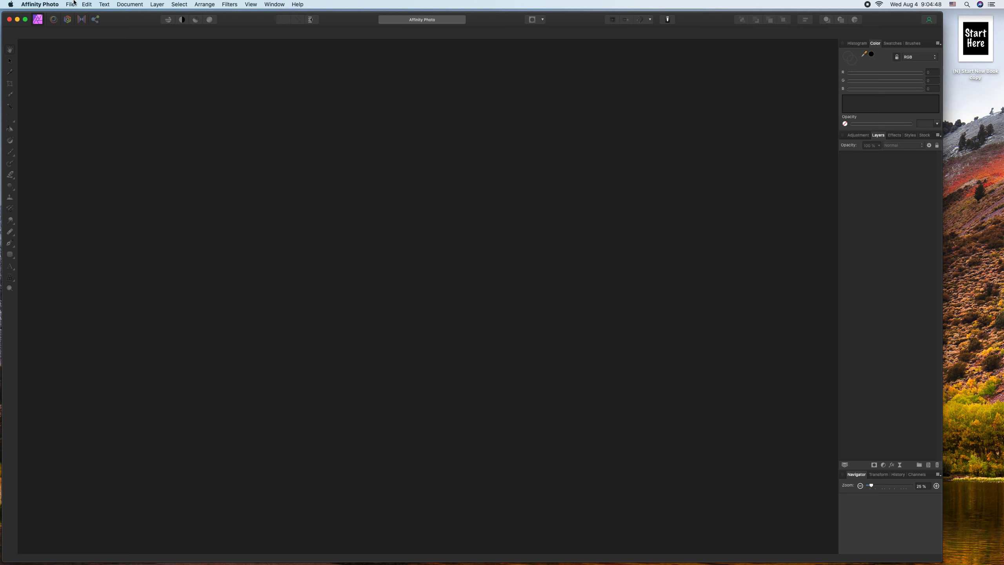
left_click(74, 3)
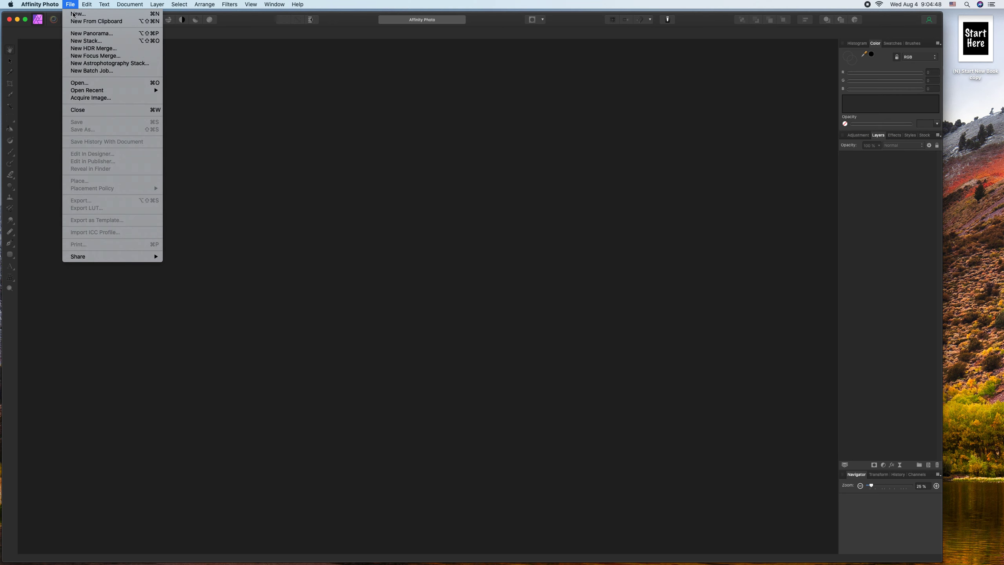
left_click(87, 84)
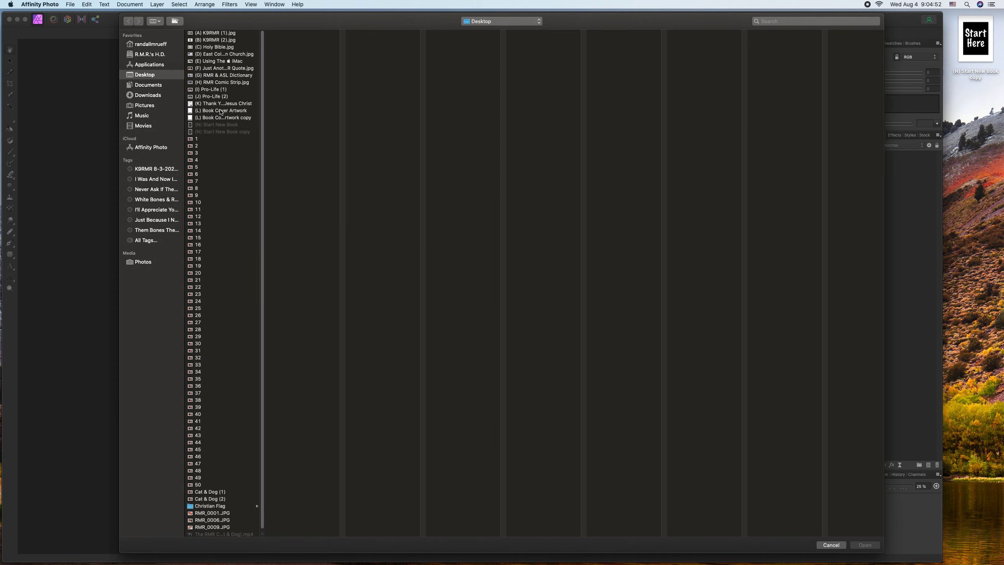
double_click(221, 118)
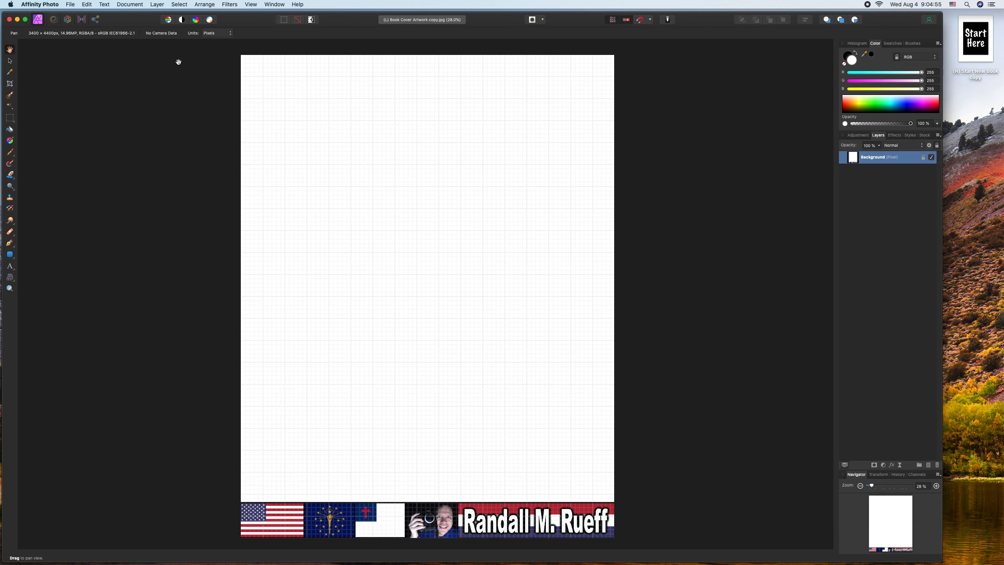
Place the Cat & Dog (1) image from the desktop onto the cover page.
left_click_drag(146, 18, 269, 21)
left_click_drag(108, 167, 494, 259)
left_click_drag(359, 20, 242, 17)
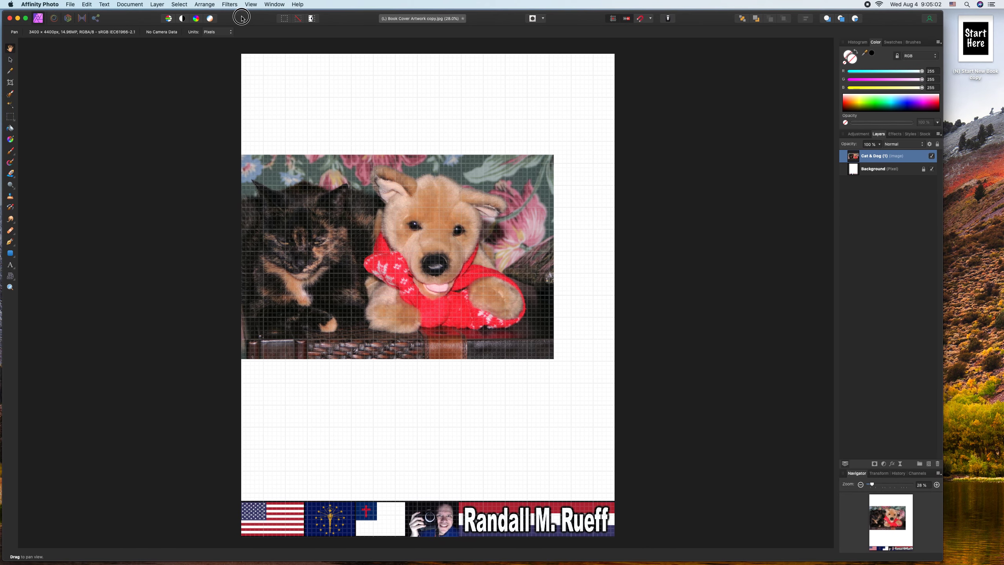
Move the cat and dog photo down to the footer banner and enlarge it proportionally to span the full page width.
mouse_move(367, 210)
left_mouse_down()
mouse_move(401, 239)
mouse_move(368, 177)
mouse_move(365, 202)
left_mouse_up()
left_click(10, 60)
left_click_drag(292, 181, 311, 321)
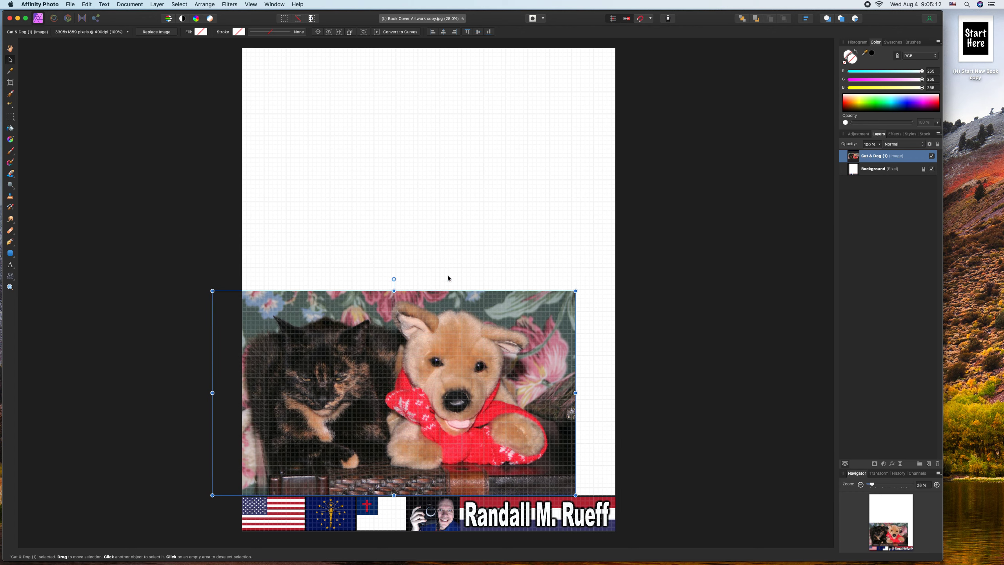
left_click_drag(575, 290, 647, 259)
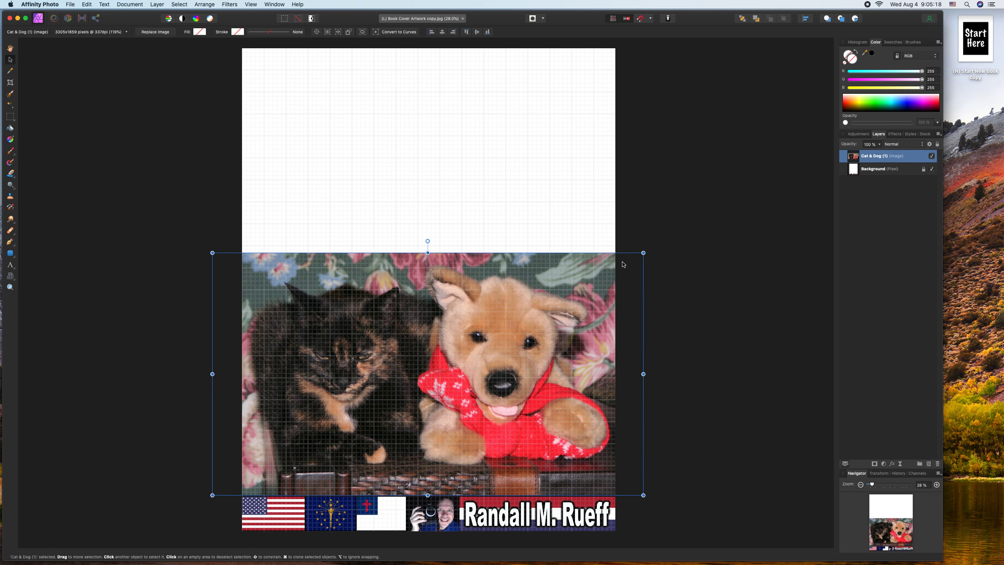
left_click(127, 238)
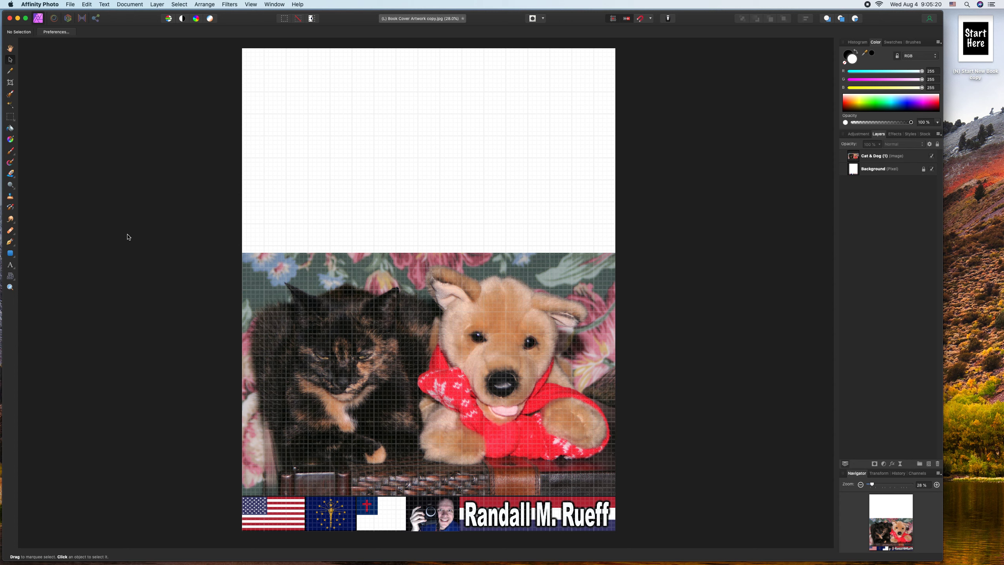
Draw a rectangle covering the blank area of the page above the photo.
left_click(238, 282)
left_click(172, 249)
left_click(10, 252)
left_click(40, 253)
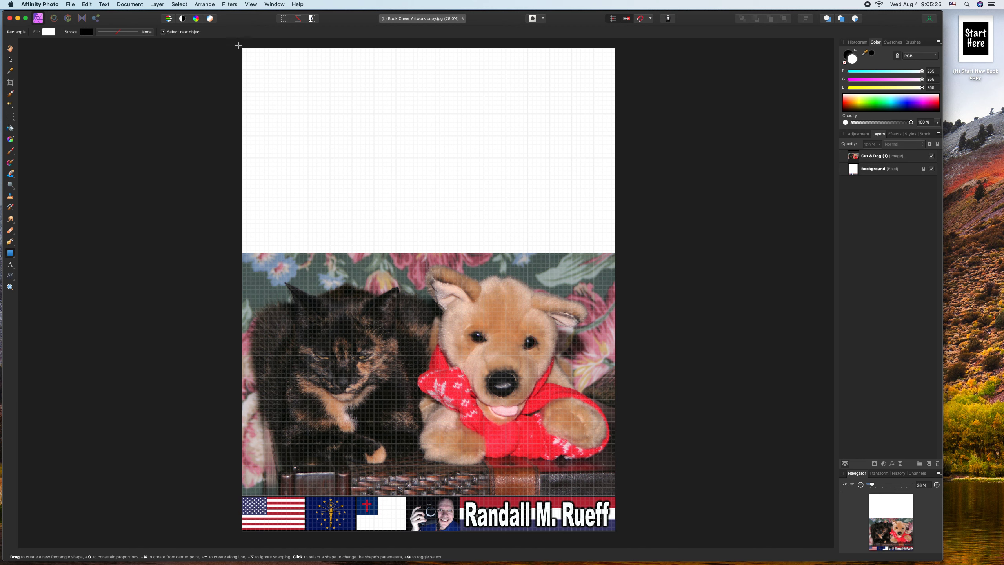
left_click_drag(238, 44, 618, 253)
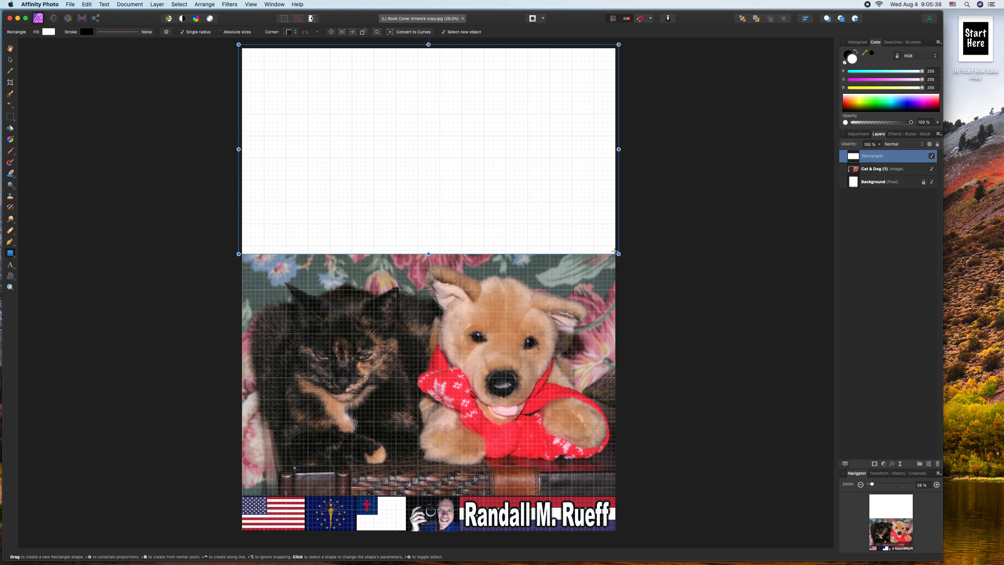
Fill the rectangle with the grey-green sampled from the photo's floral background using the Color Picker tool.
left_click(10, 71)
left_click(485, 301)
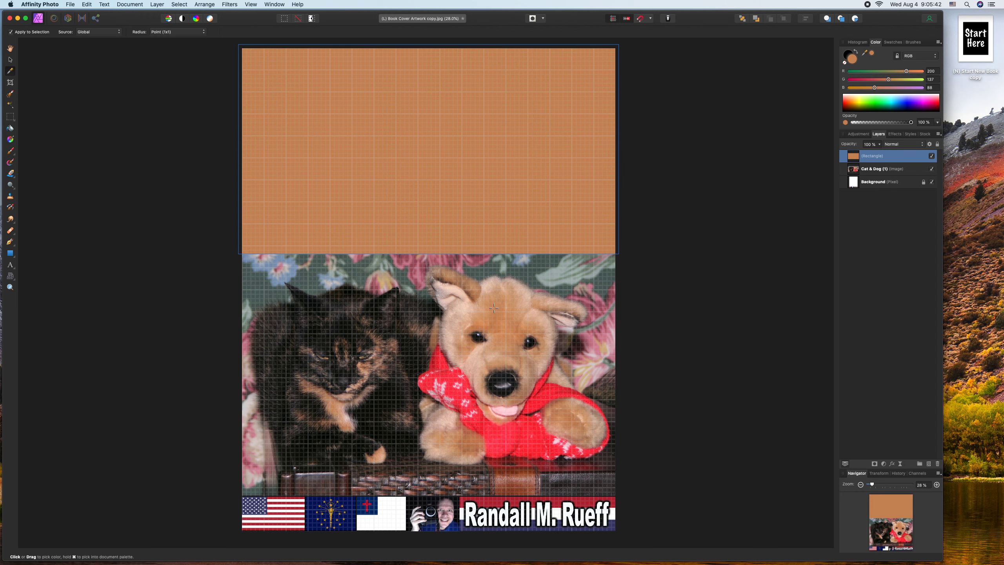
left_click(402, 277)
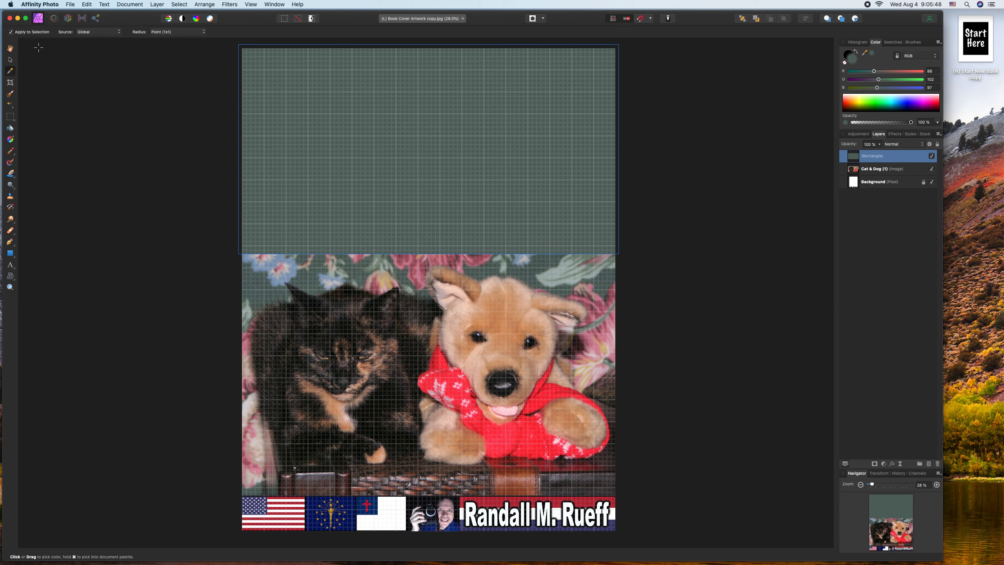
Give the rectangle a black stroke 2.5 pt wide.
left_click(10, 59)
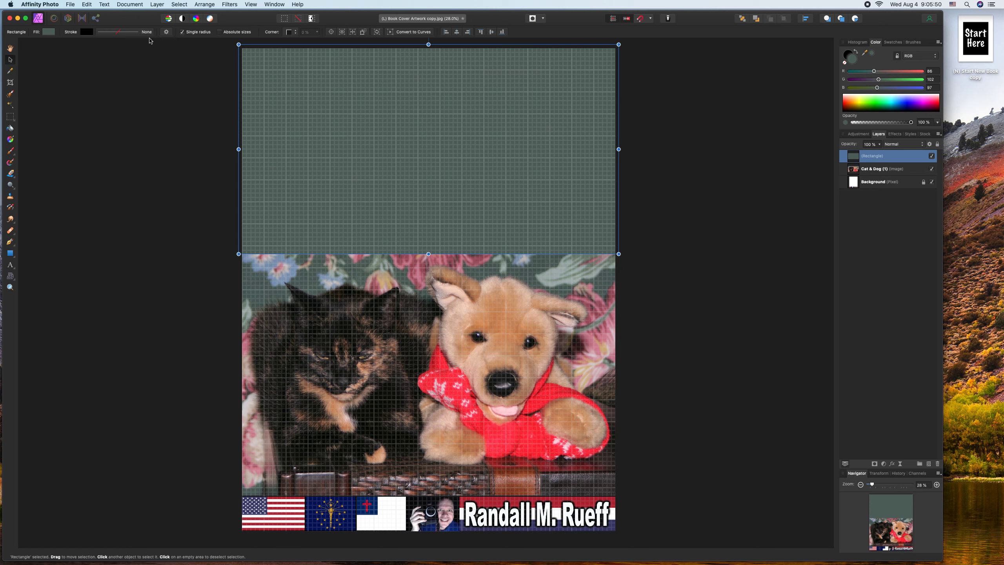
left_click(86, 32)
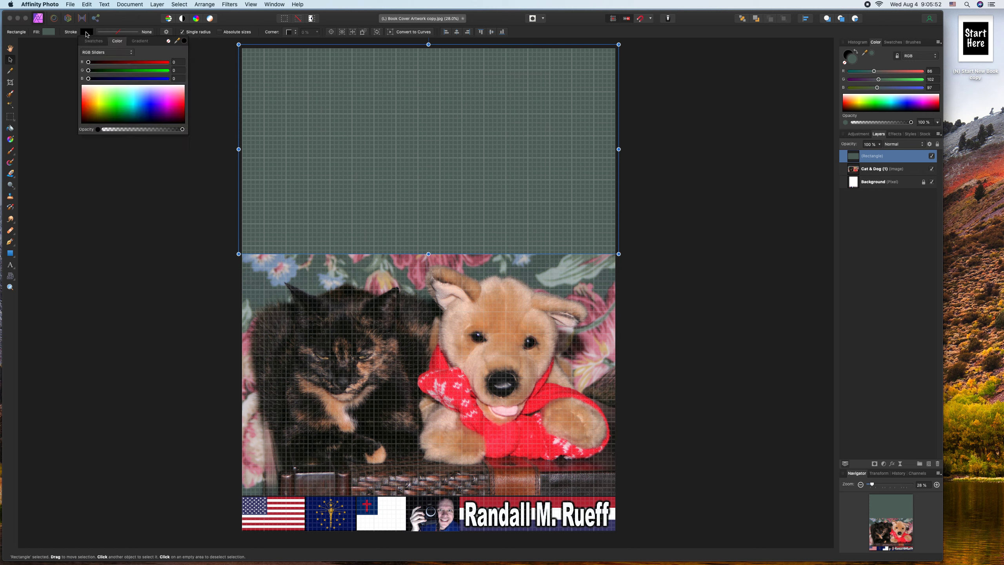
left_click(139, 93)
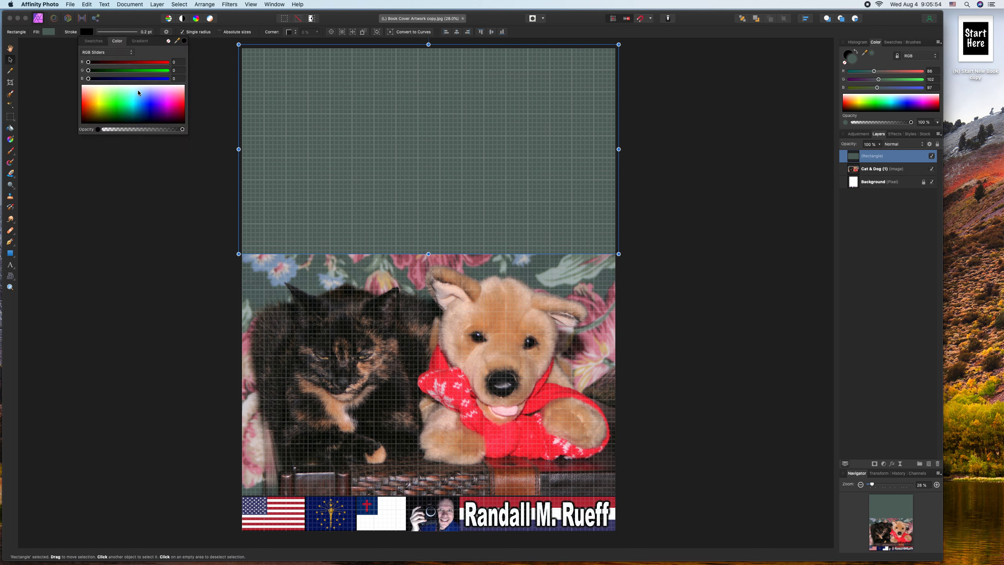
left_click(123, 35)
left_click_drag(99, 58, 109, 59)
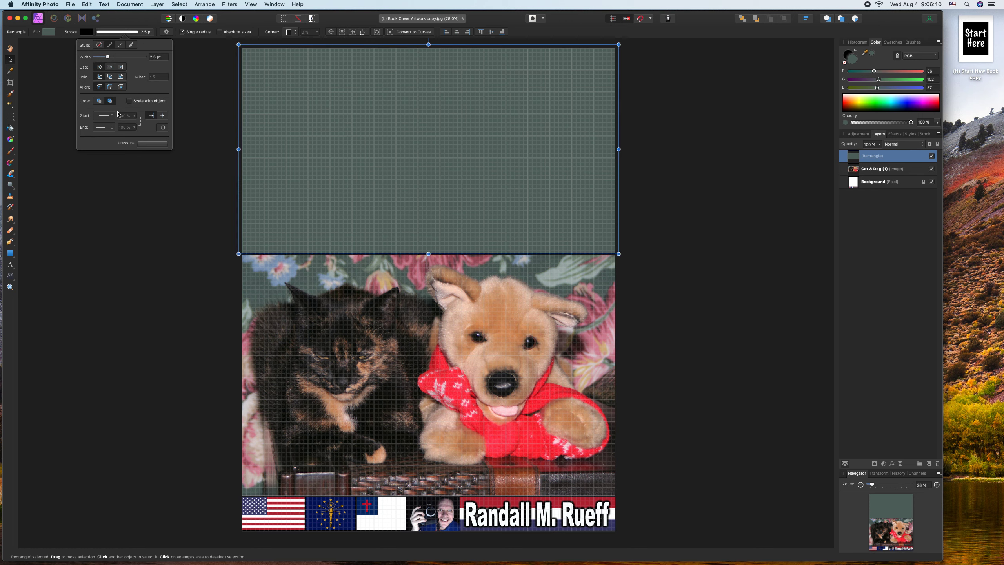
left_click(153, 185)
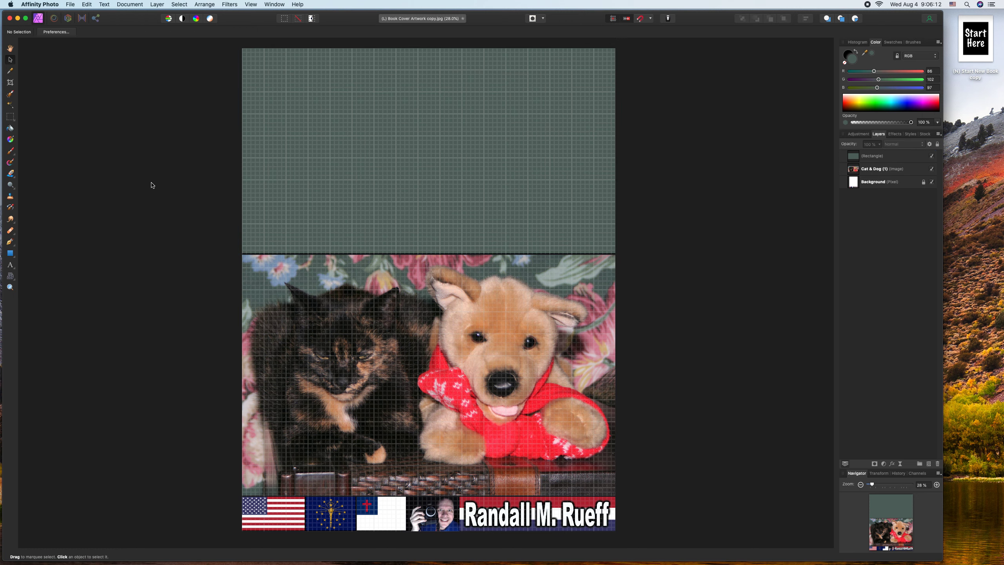
Save the edited book cover artwork.
left_click(379, 328)
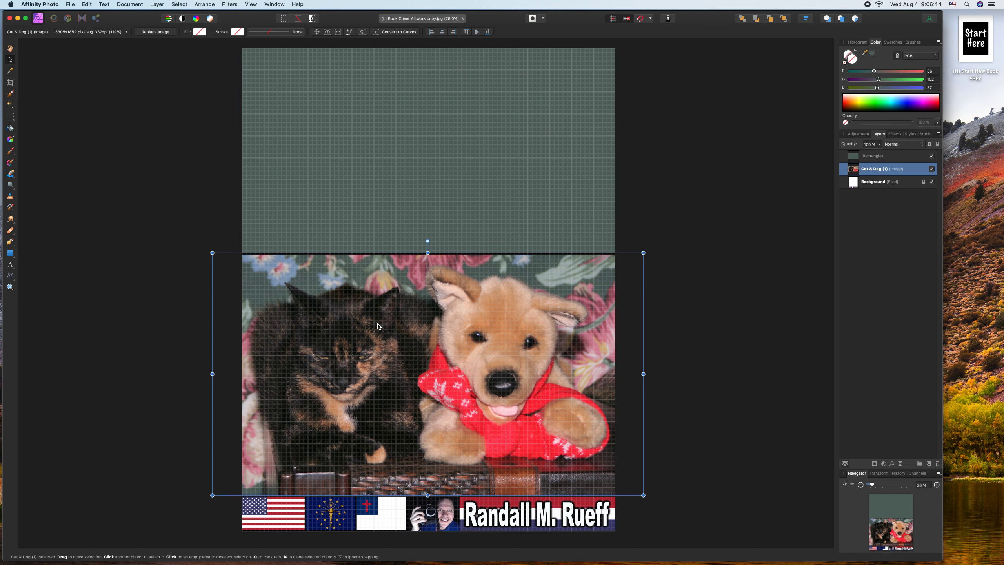
left_click(125, 286)
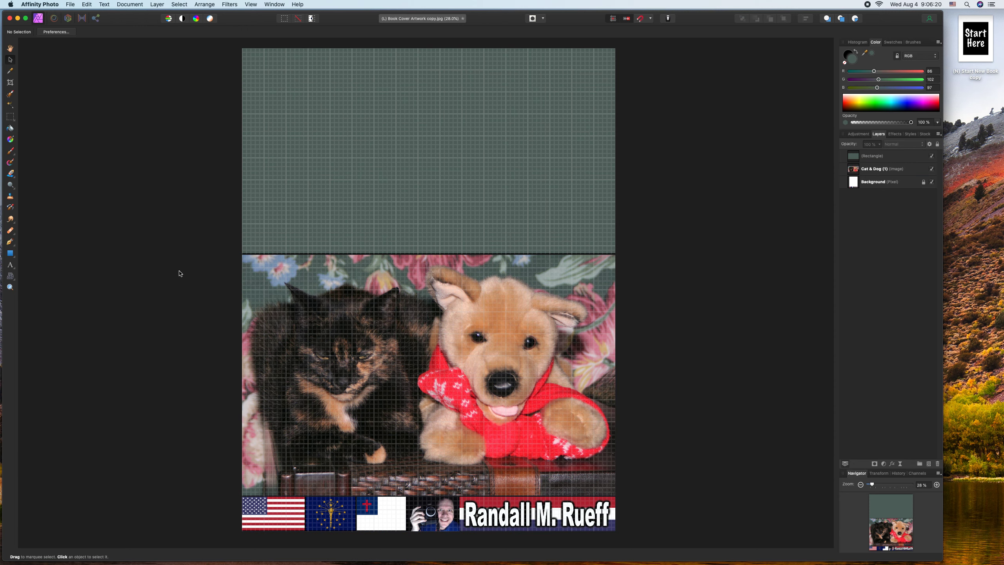
key("super+s")
left_click(461, 181)
Add artistic text reading "Silence Is", "A Golden", "Treasure" on three lines inside the green rectangle.
left_click(14, 268)
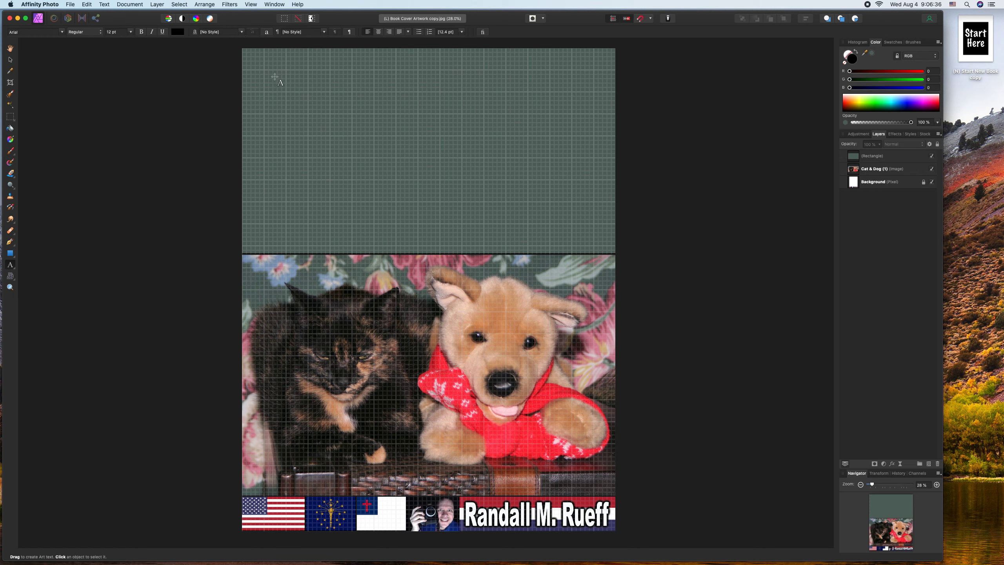
left_click_drag(275, 77, 274, 92)
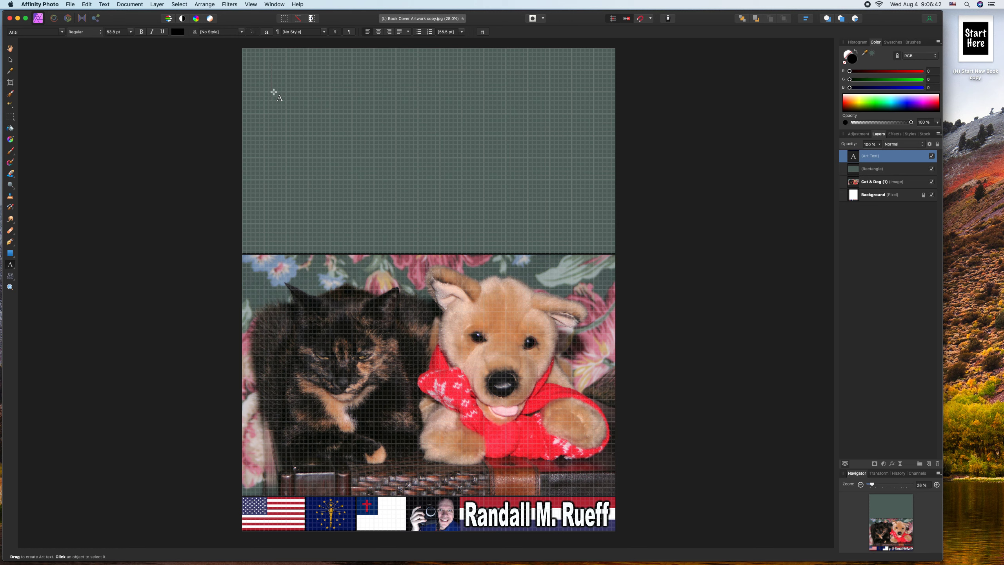
type("Silence IS")
key("BackSpace")
type("s")
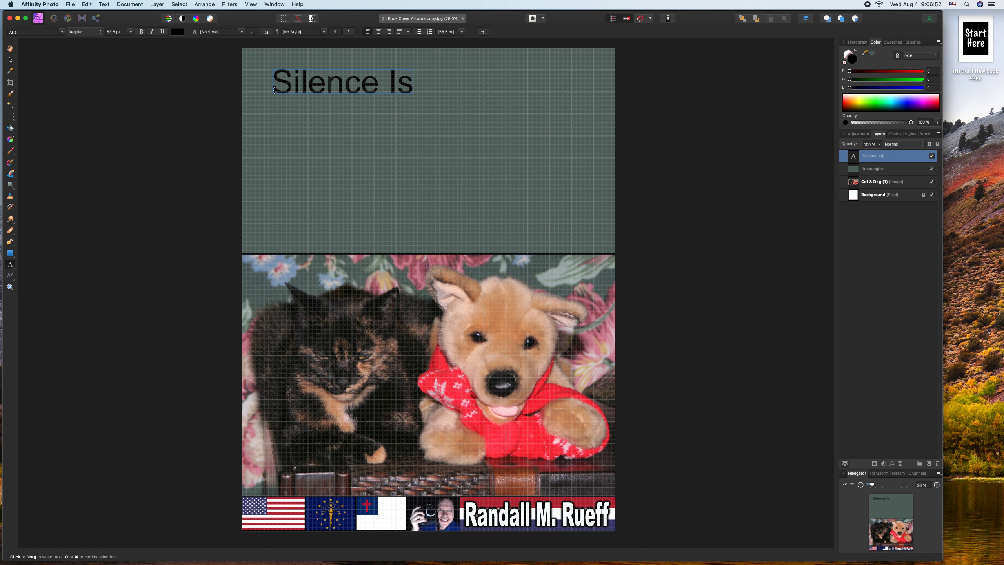
key("Return")
type("A Golden")
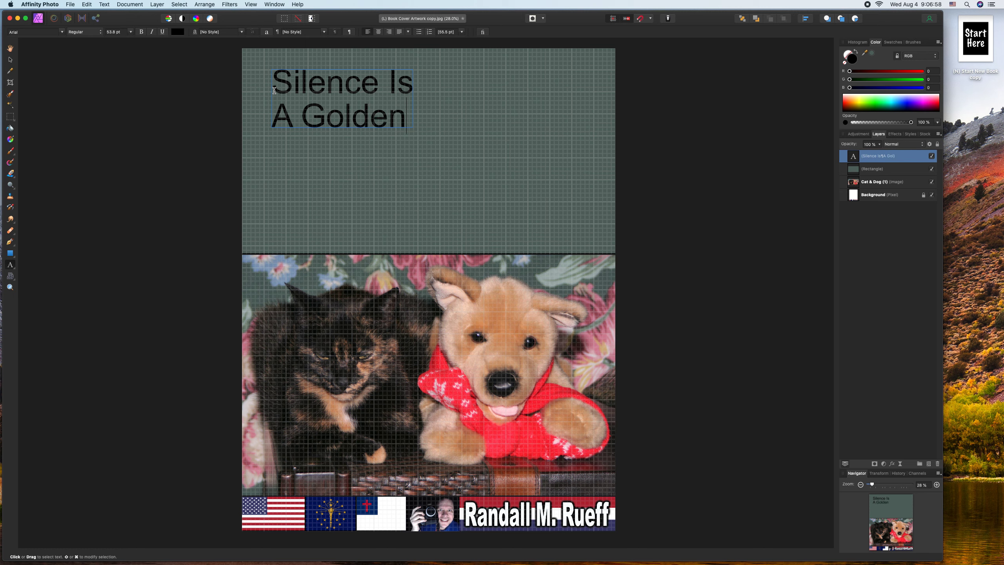
key("Return")
type("Trea")
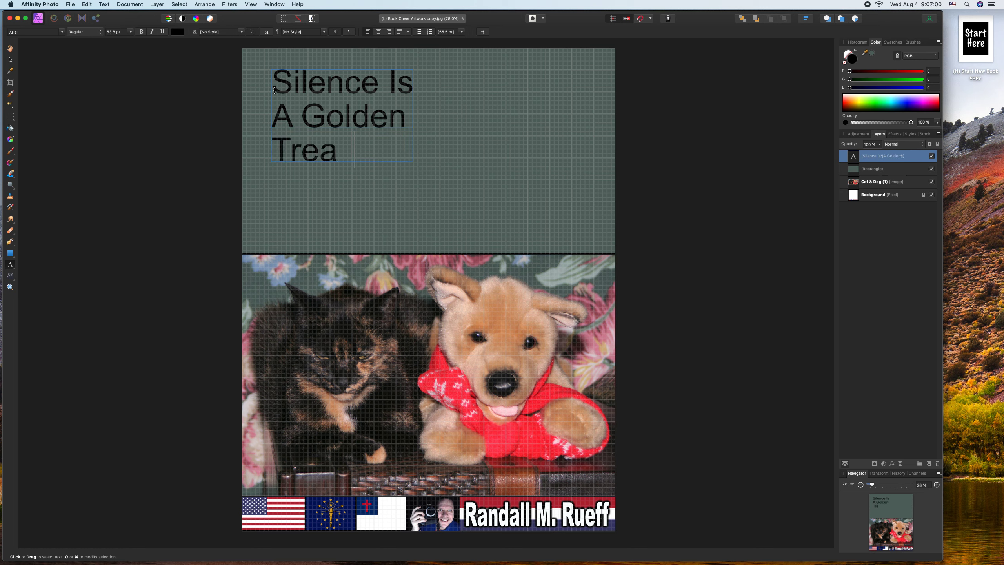
type("sure")
Format the whole title as centred Arial Black text in near-white.
key("super+a")
key("Escape")
left_click(379, 32)
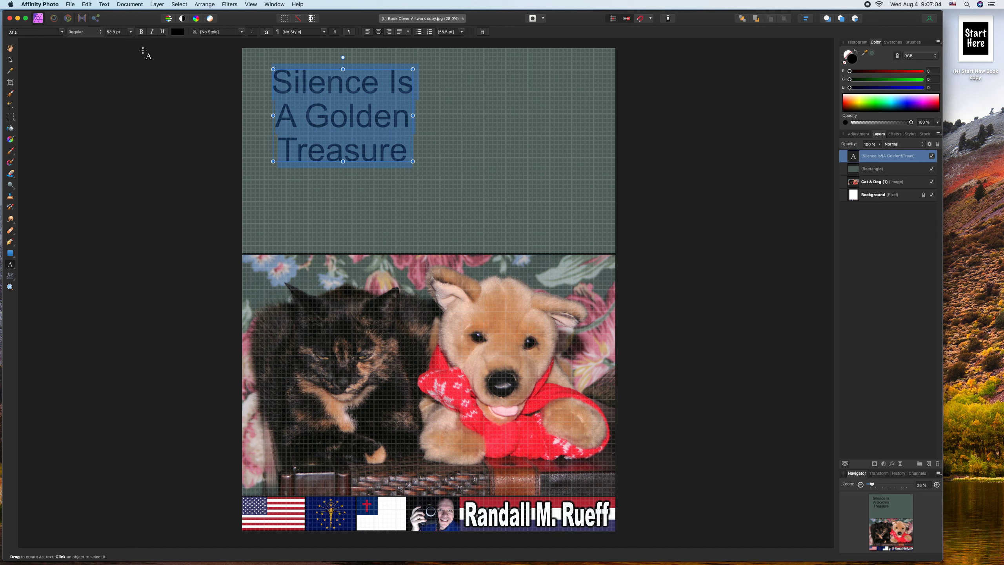
left_click(63, 35)
left_click(79, 164)
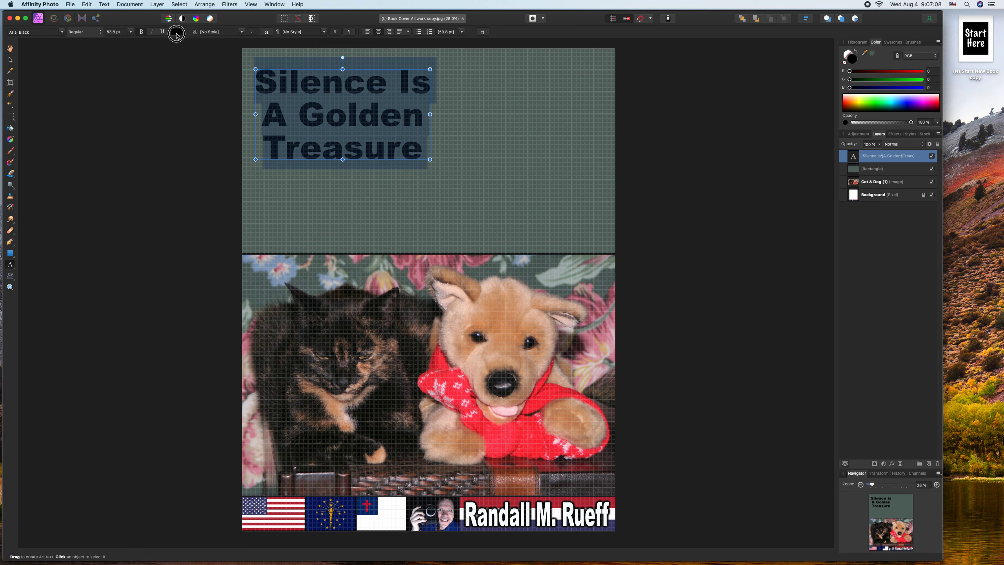
left_click(177, 32)
left_click(223, 87)
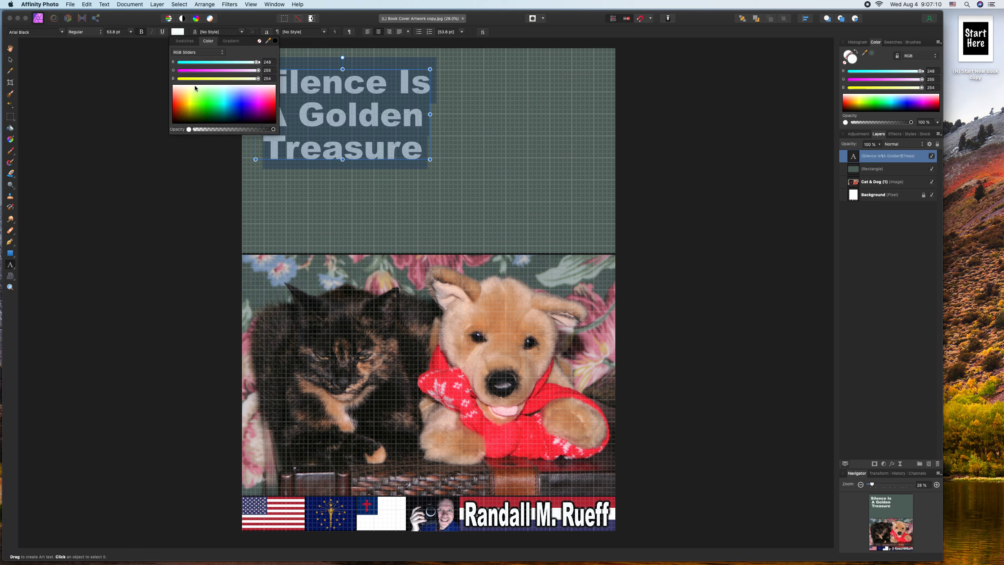
Enlarge the title to about 110 pt, stretch it slightly downward and position it to fill the green rectangle.
left_click(10, 59)
left_click_drag(398, 150, 602, 241)
left_click_drag(532, 176, 530, 173)
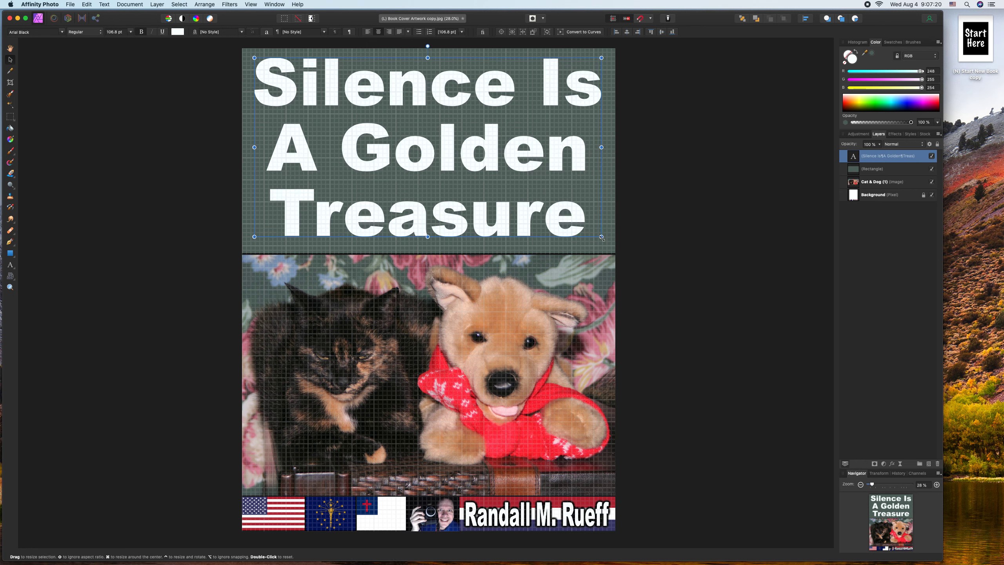
left_click_drag(601, 237, 604, 239)
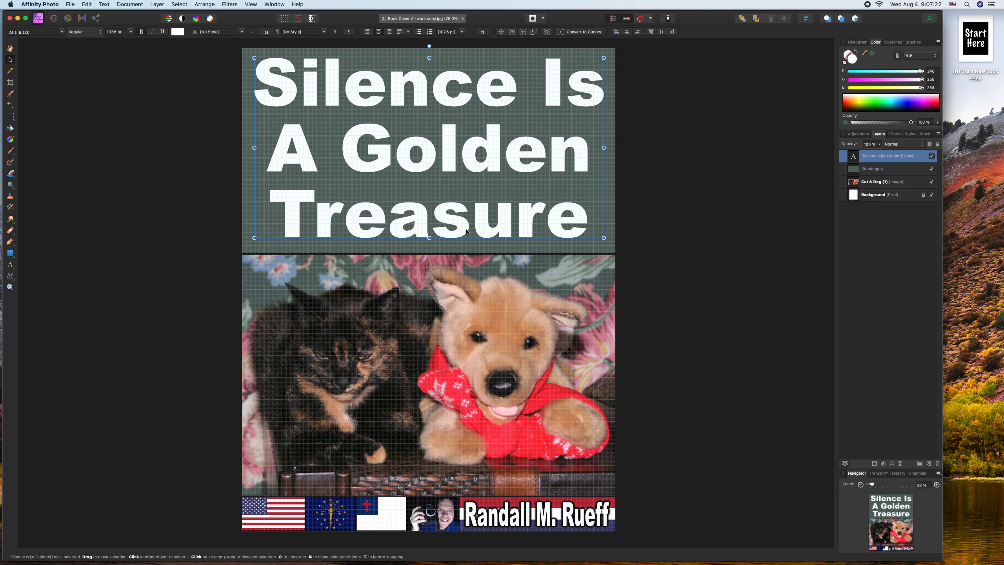
left_click_drag(430, 237, 430, 241)
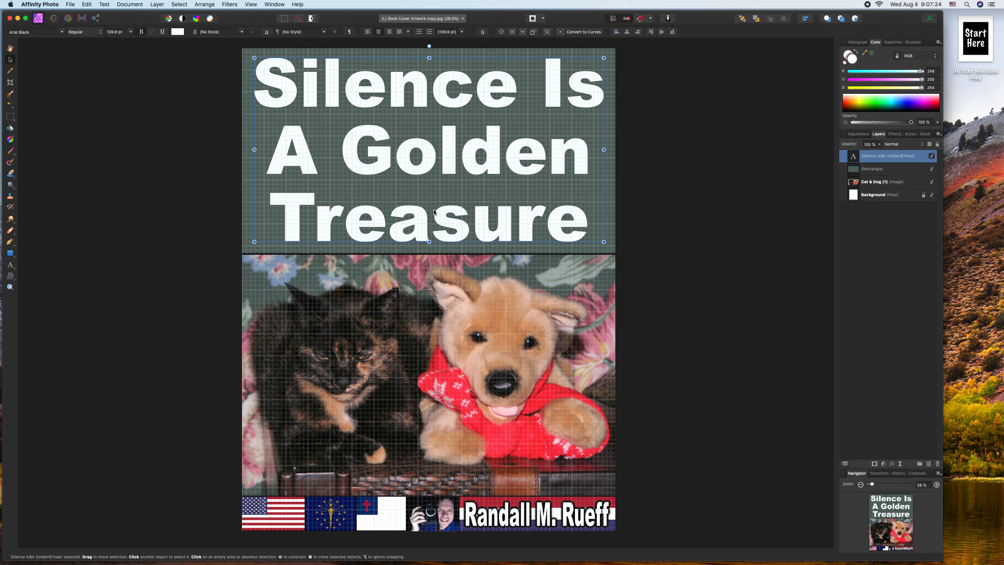
left_click(168, 185)
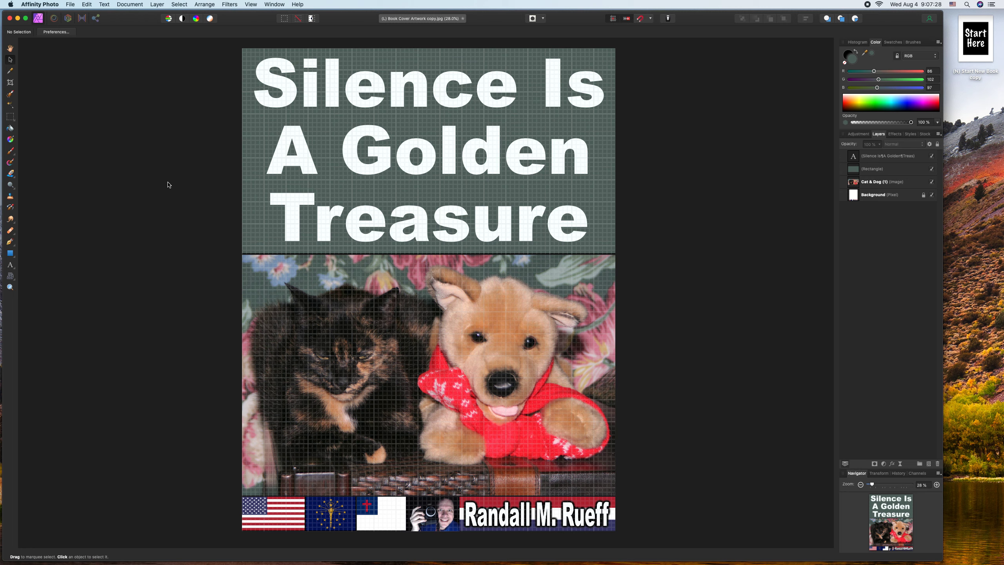
Recolour the whole title with a light tan sampled from the dog's head.
double_click(305, 154)
key("super+a")
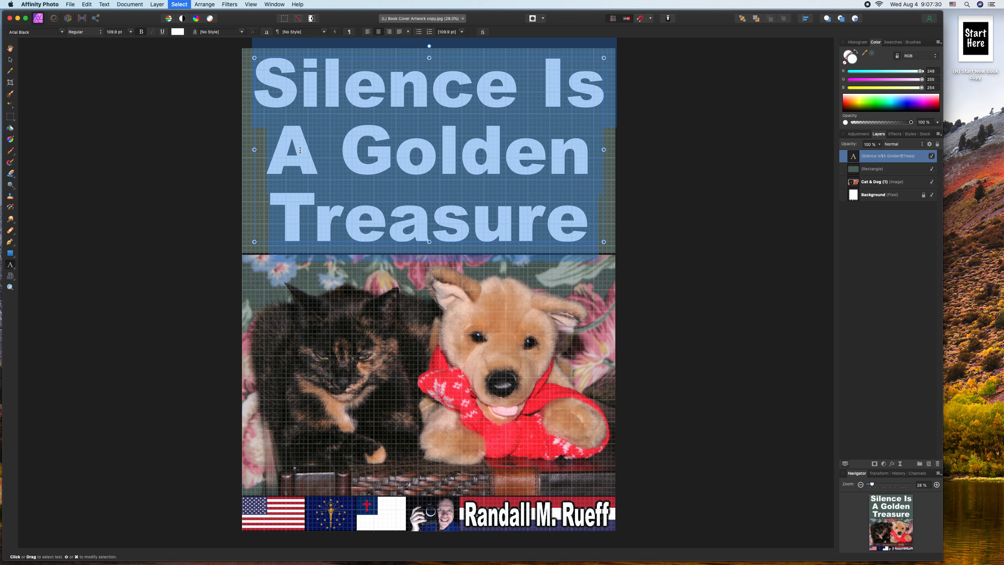
left_click(11, 72)
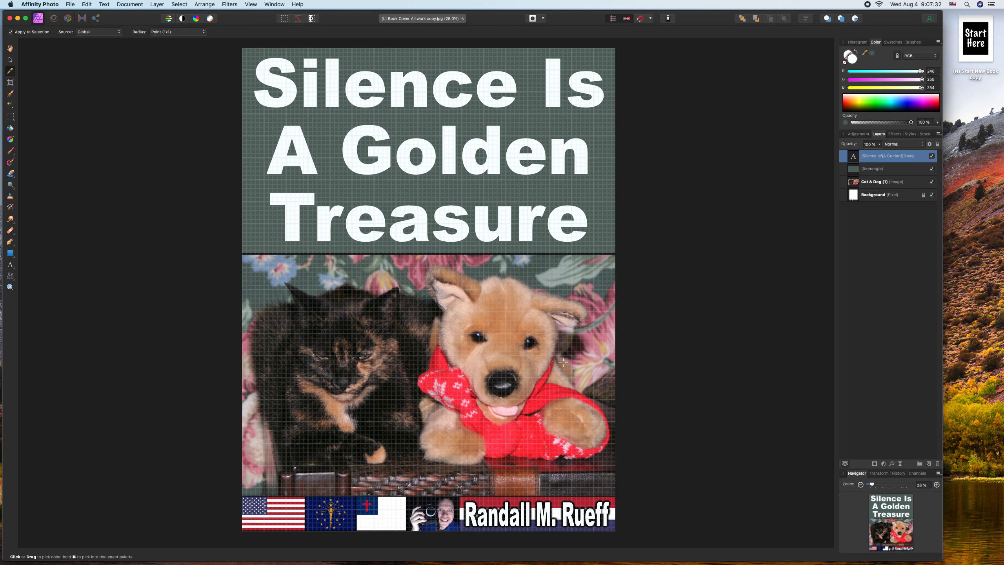
left_click(525, 298)
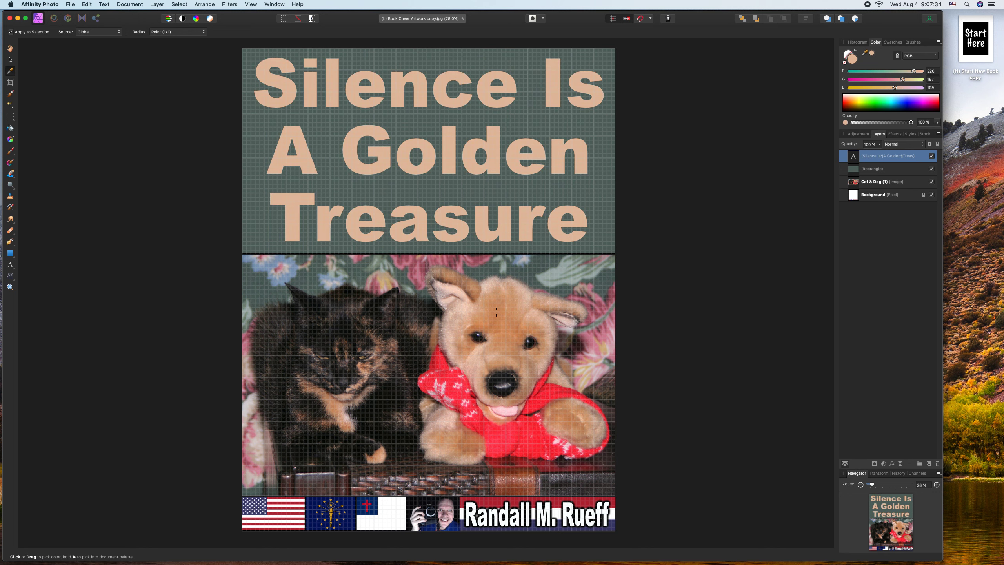
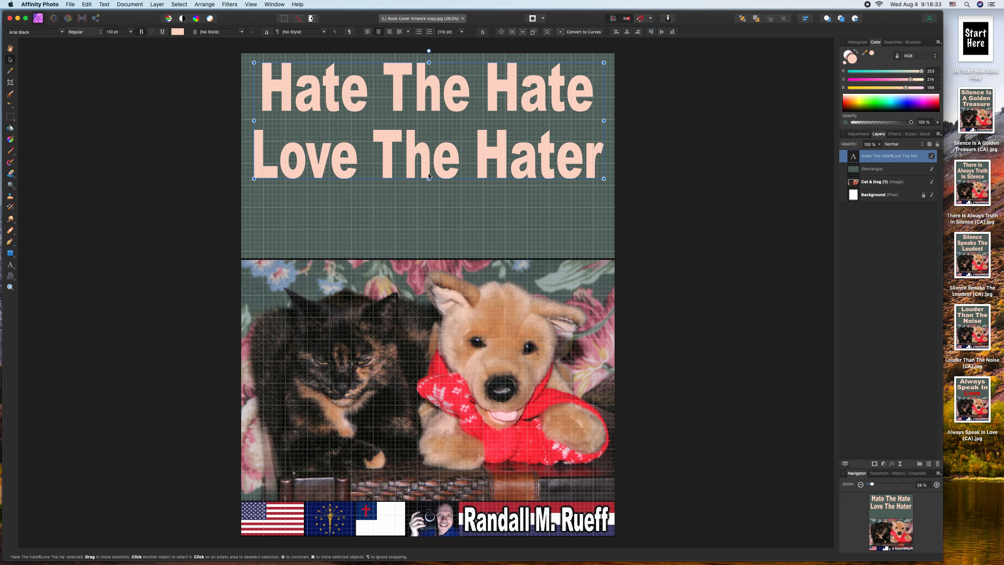
Shorten the title slightly and insert a line reading "&" between "Hate The Hate" and "Love The Hater".
mouse_move(429, 179)
left_mouse_down()
mouse_move(430, 242)
mouse_move(429, 175)
left_mouse_up()
left_click(594, 99)
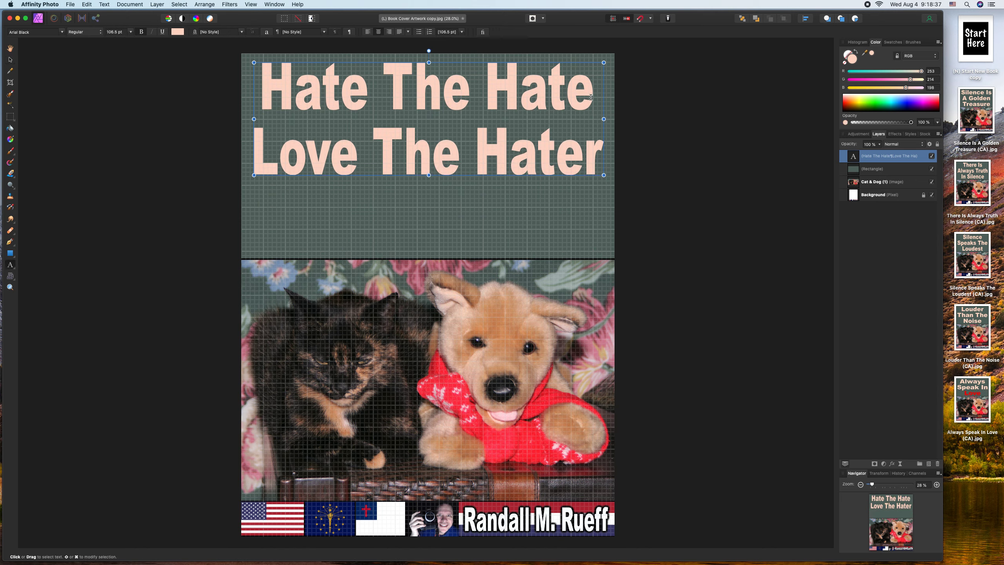
key("Return")
type("&")
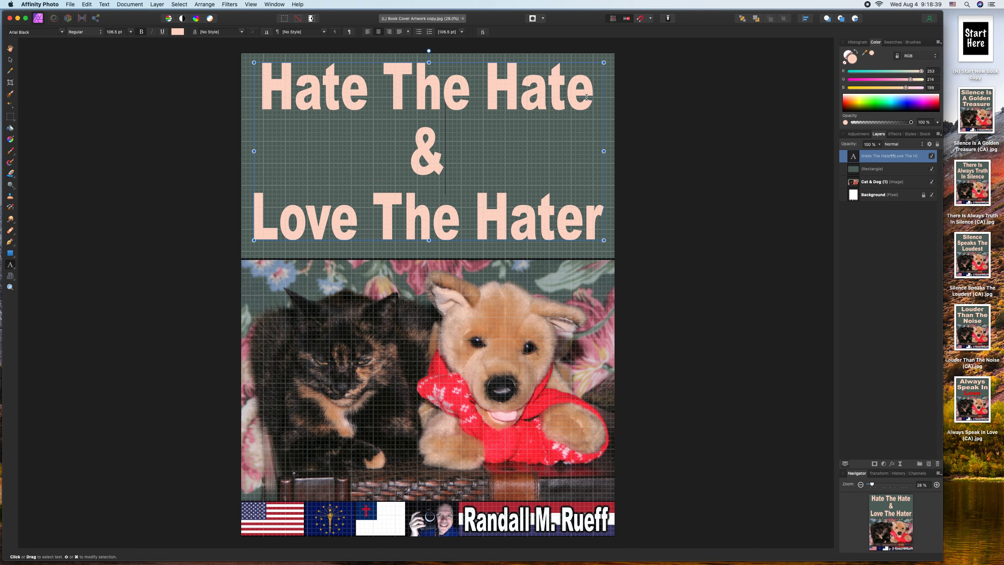
key("Escape")
left_click(11, 48)
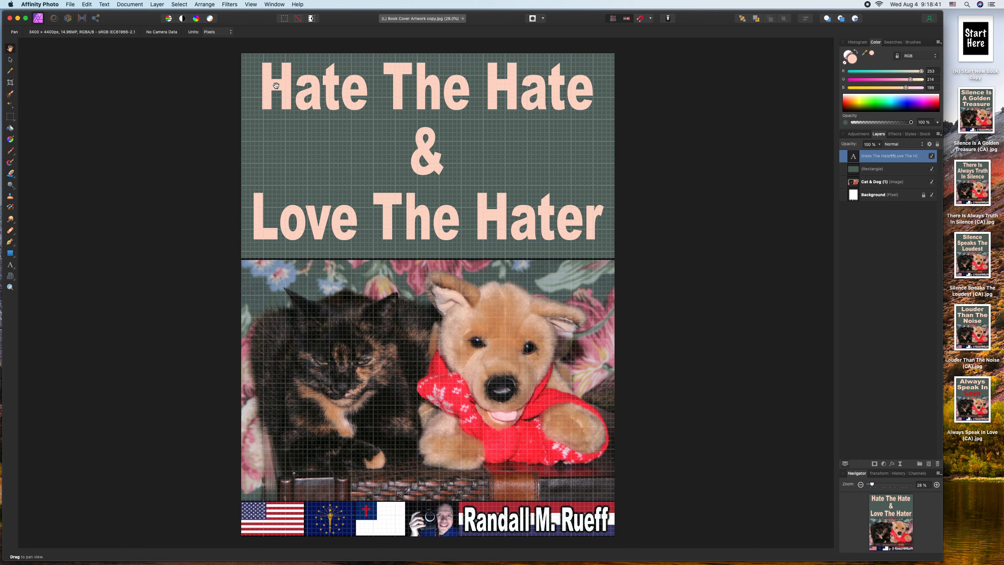
Enlarge and stretch the three-line title to 109.7 pt so it fills the green rectangle.
left_click(10, 59)
left_click(251, 78)
left_click_drag(251, 78, 249, 77)
left_click_drag(602, 238, 605, 240)
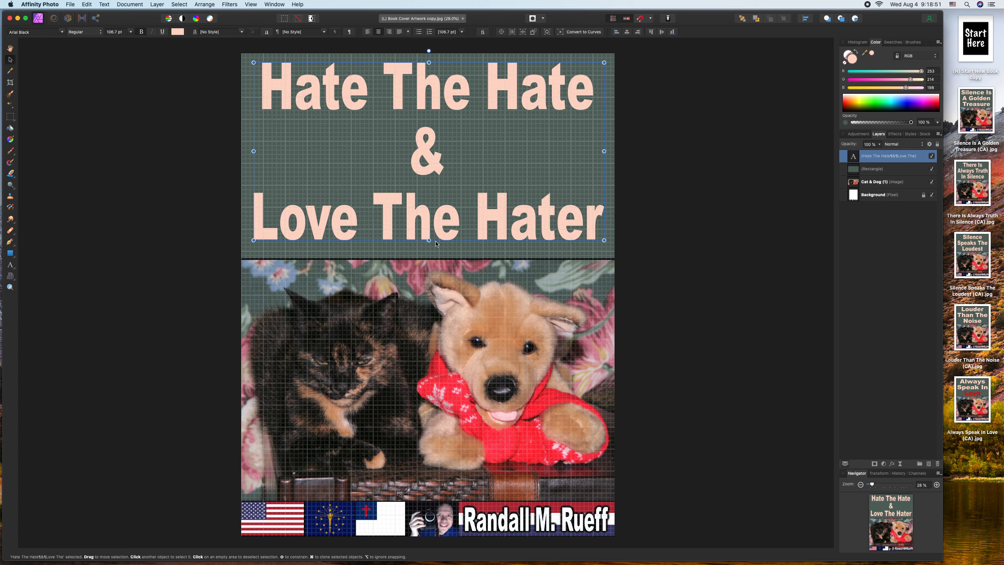
left_click_drag(430, 242, 430, 248)
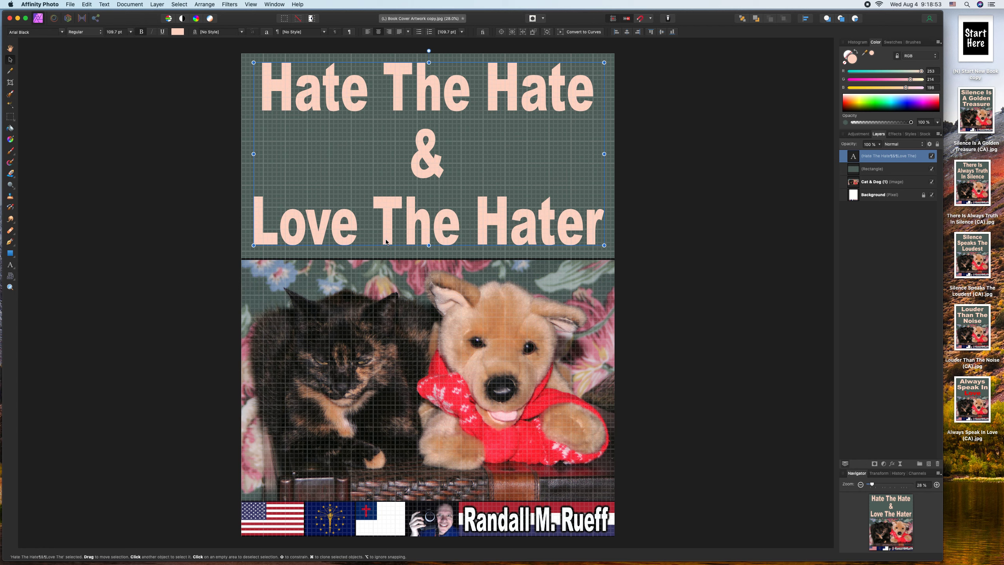
Colour the word "Love" in the title bright red.
double_click(335, 228)
double_click(320, 224)
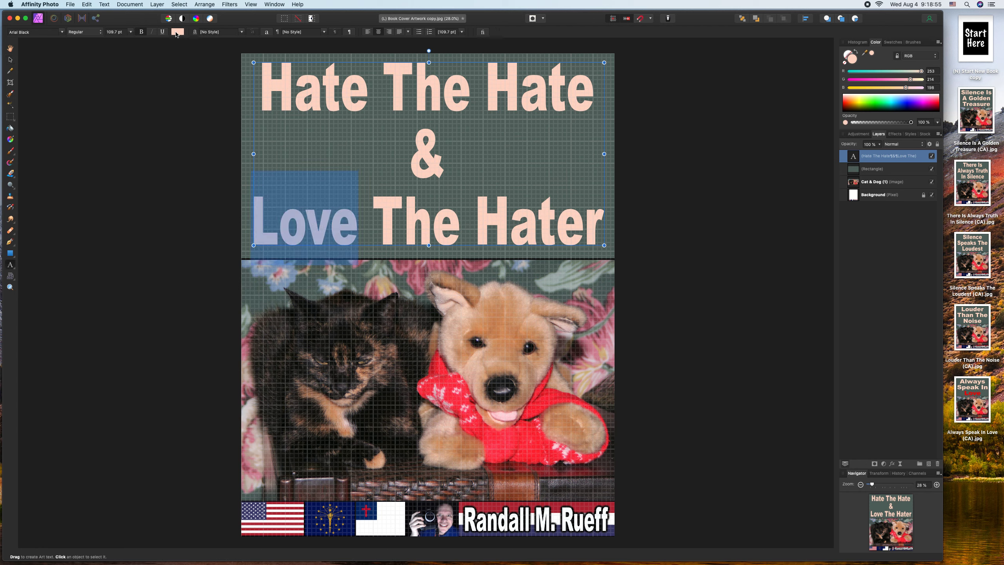
left_click(178, 32)
left_click(269, 110)
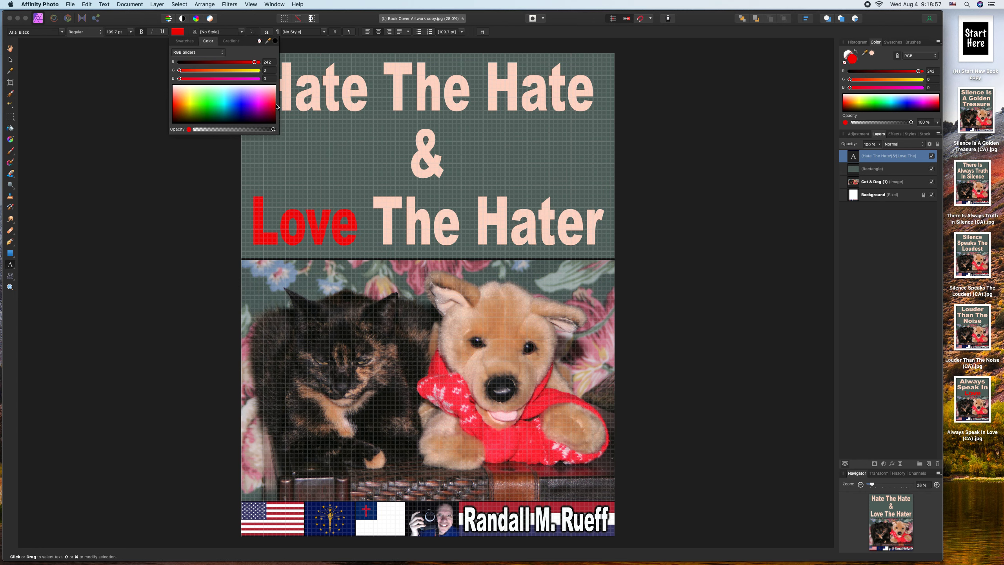
Colour both "Hate" words in the title's first line black.
double_click(312, 87)
left_click(179, 31)
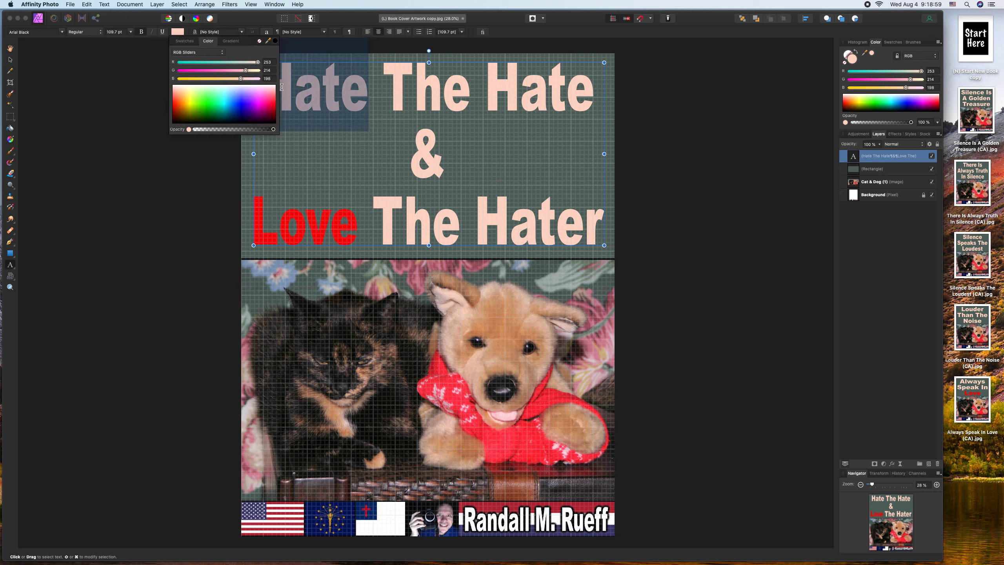
left_click(255, 123)
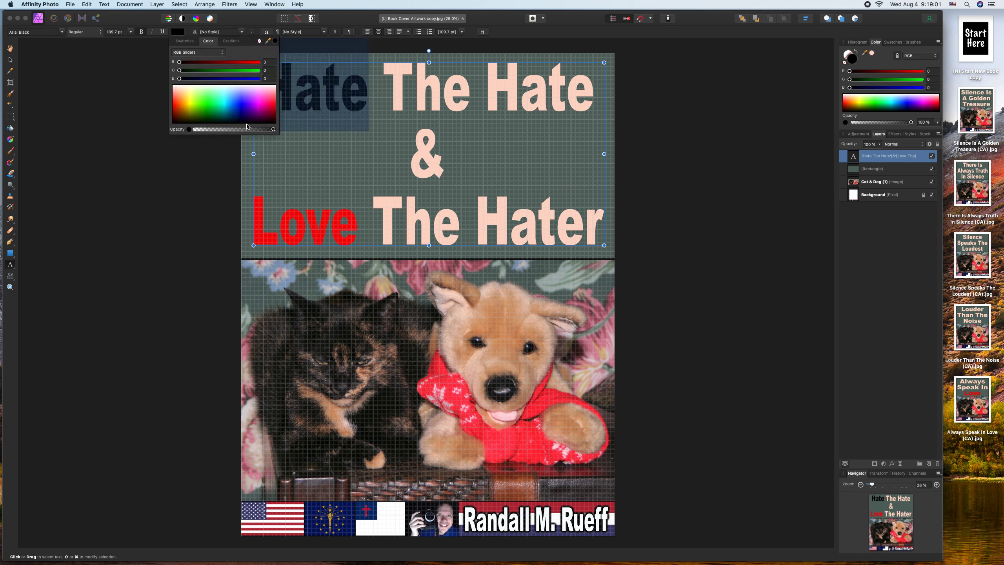
double_click(504, 89)
key("super+c")
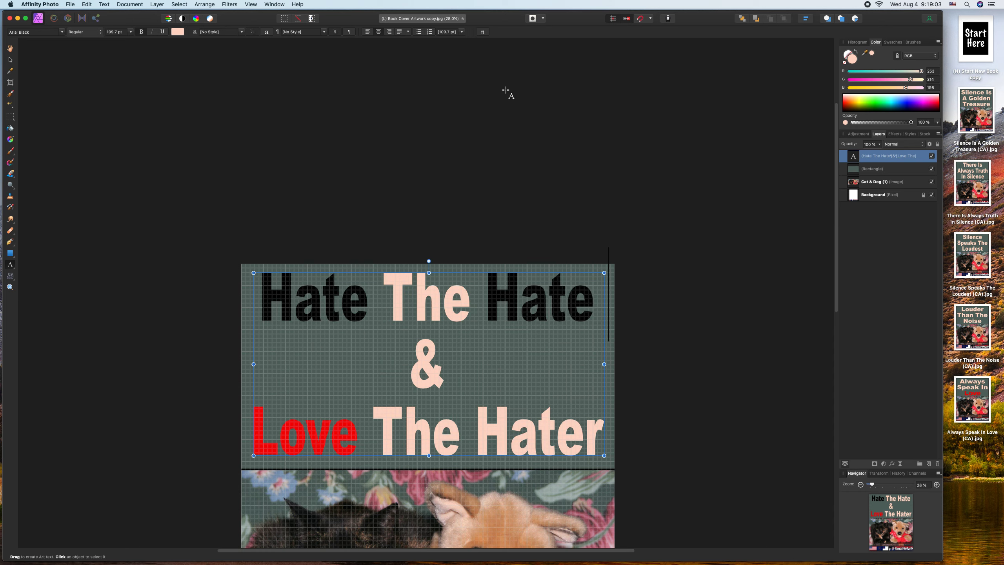
Replace "Hater" in the title's last line with a black "Hater", reusing the copied black "Hate".
scroll(504, 90, "up", 5)
double_click(500, 430)
key("super+v")
type("r")
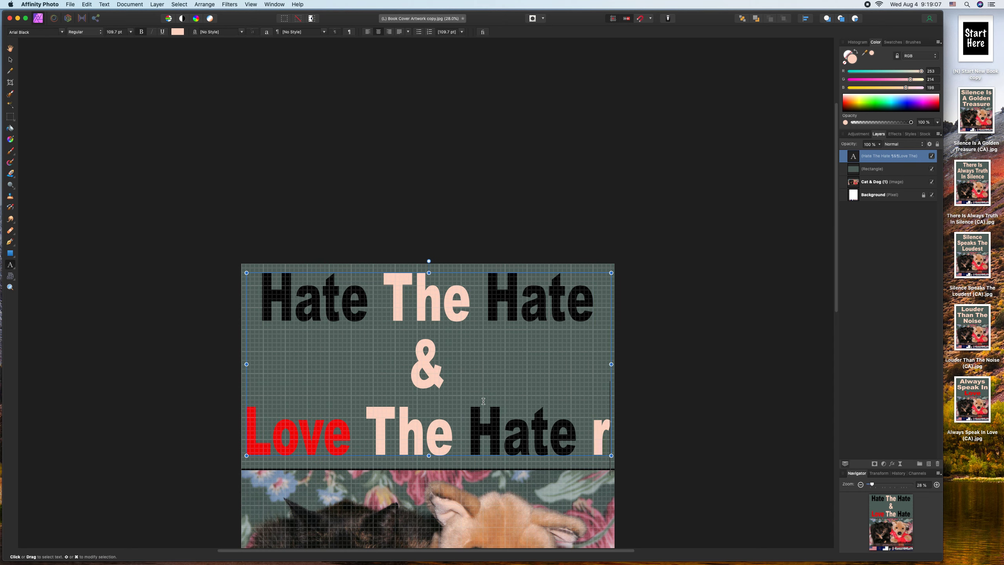
key("BackSpace")
key("BackSpace")
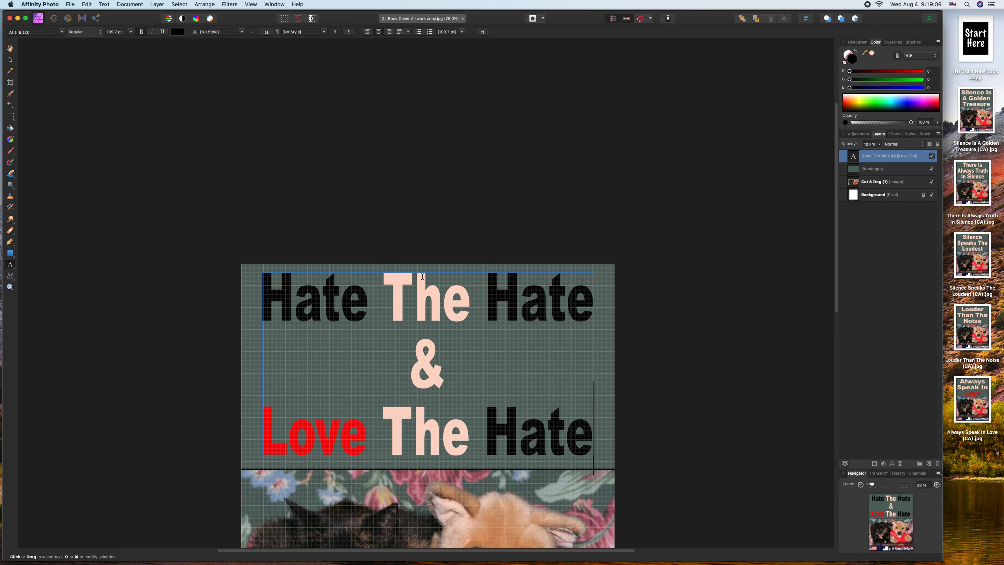
key("BackSpace")
type("er")
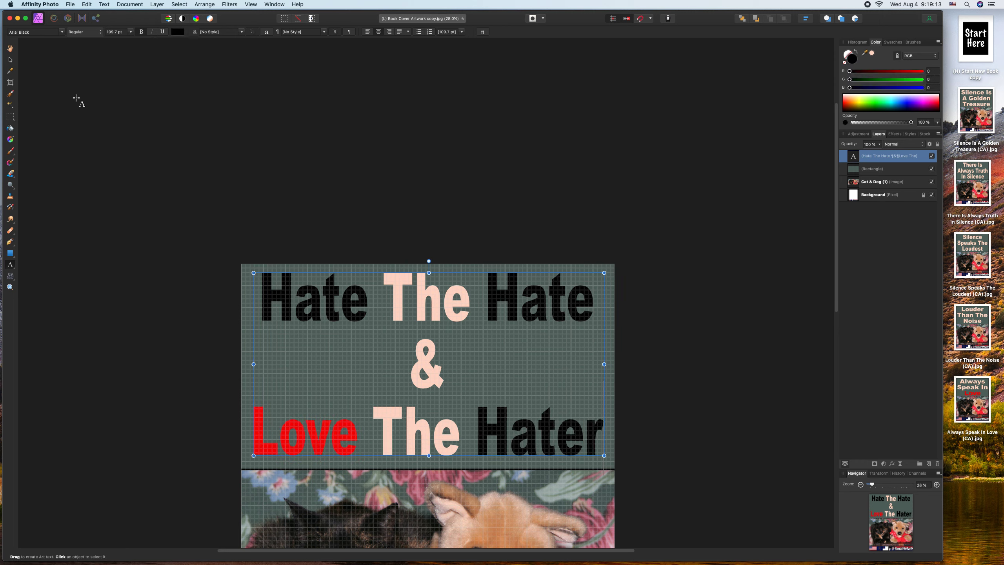
Leave text editing, show the whole cover and save the document flattened.
left_click(10, 48)
scroll(75, 77, "down", 5)
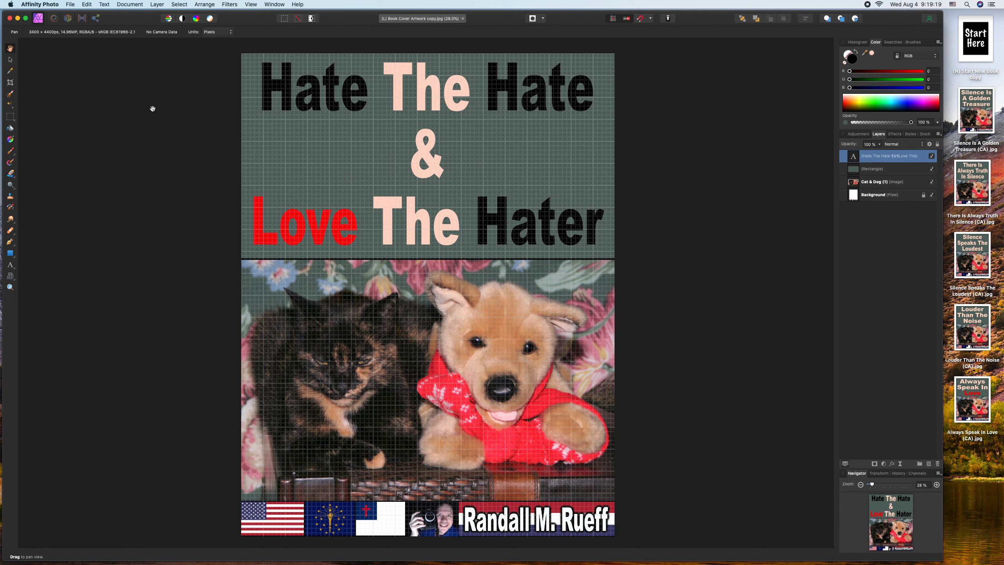
key("super+s")
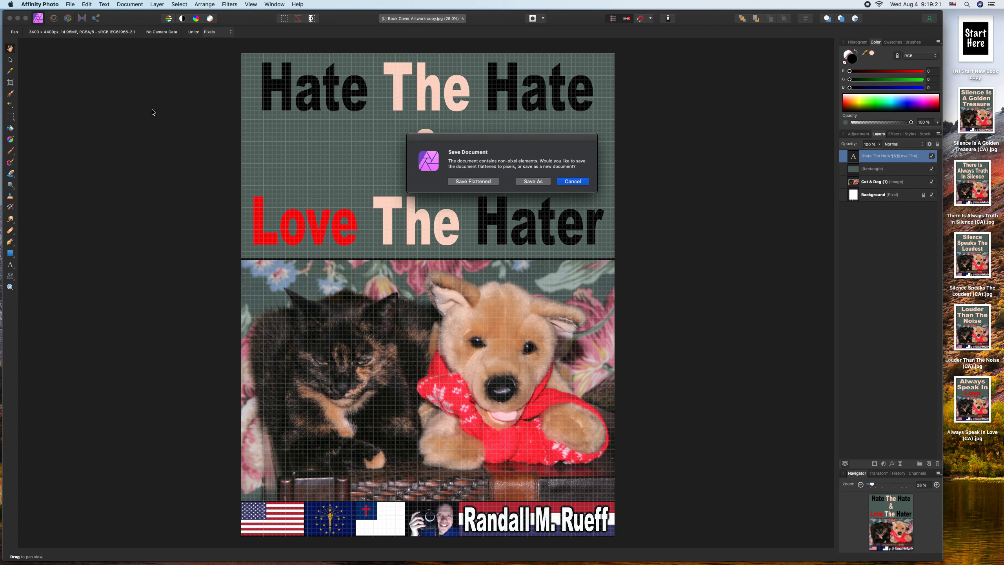
left_click(472, 181)
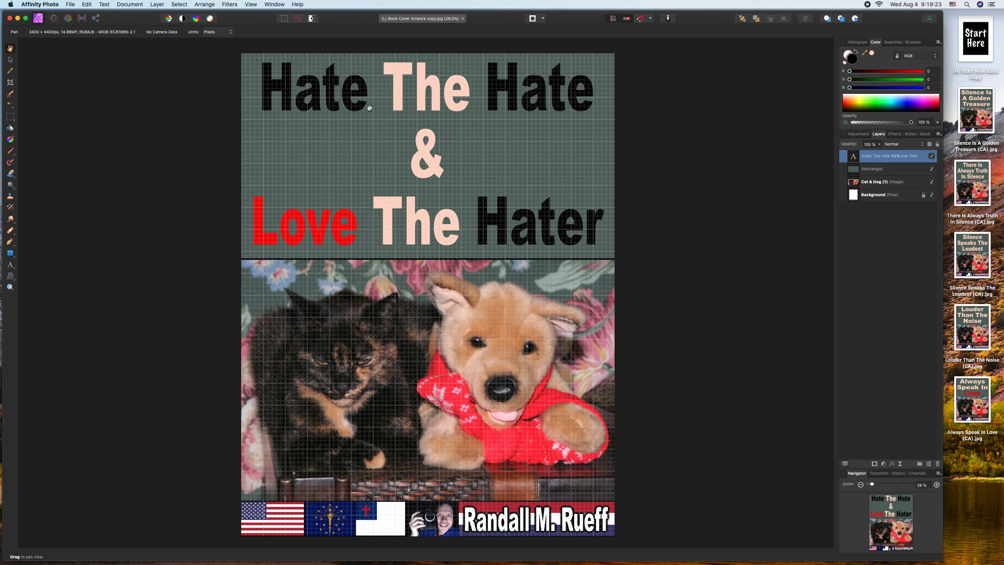
Copy the full title text and deselect the text object.
left_click(11, 265)
double_click(374, 218)
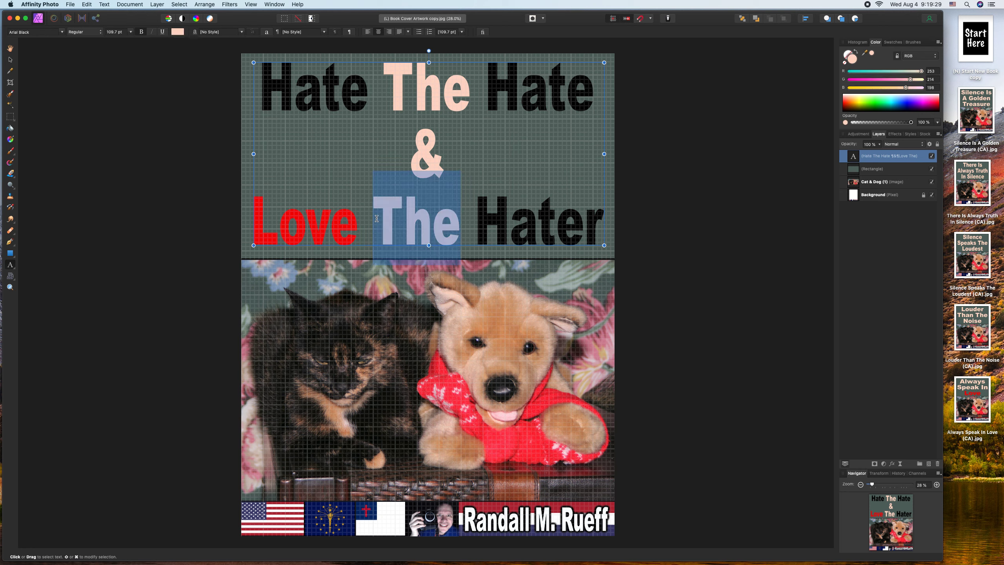
key("super+a")
key("super+c")
left_click(170, 157)
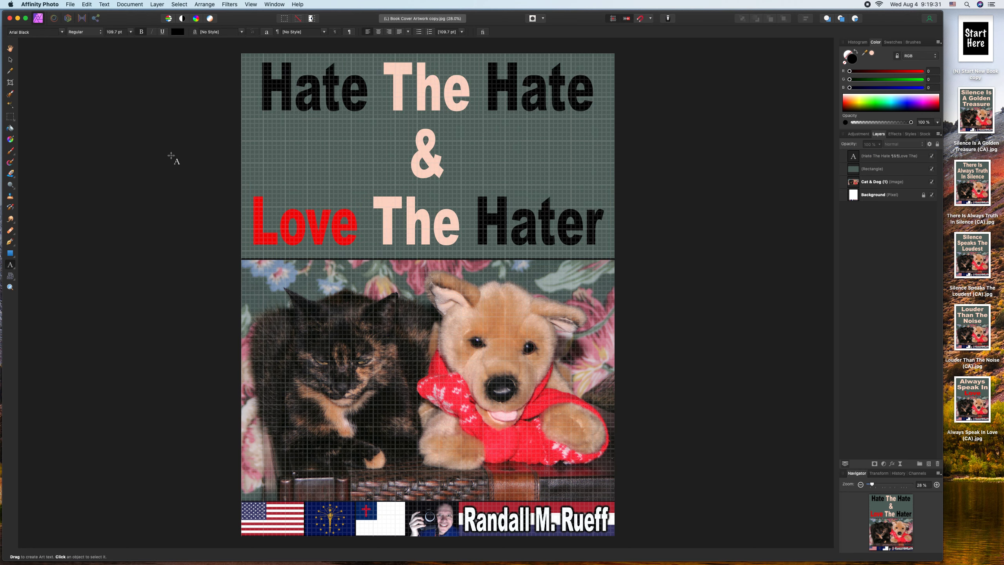
Export the cover as a best-quality JPEG to the Desktop, named and tagged "Hate The Hate & Love The Hater (CA)".
left_click(70, 4)
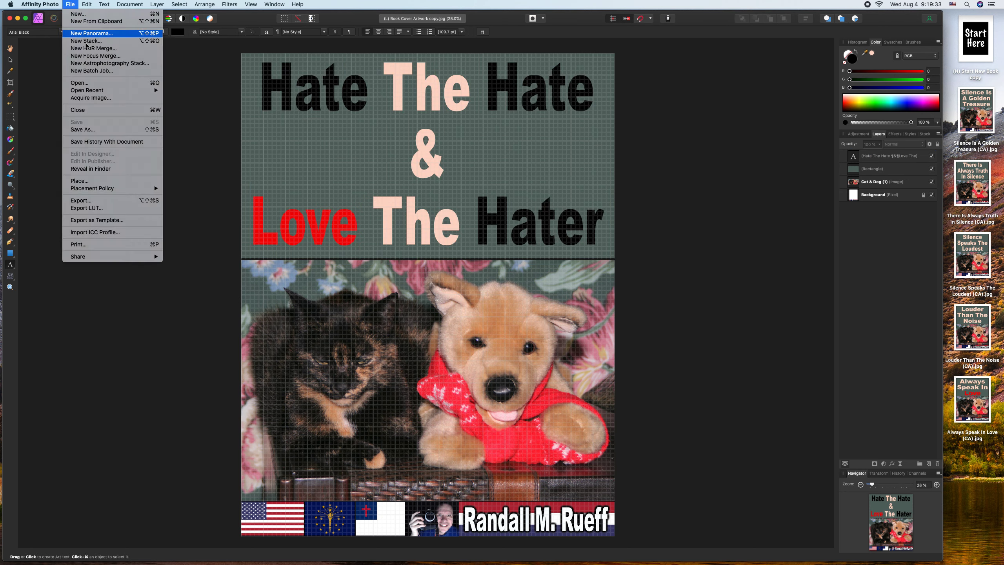
left_click(118, 199)
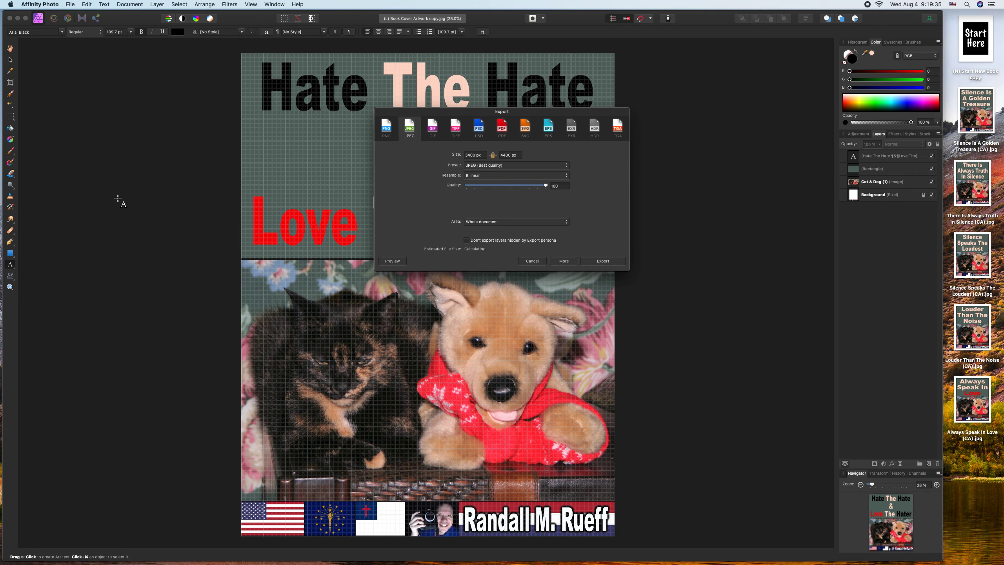
left_click(594, 262)
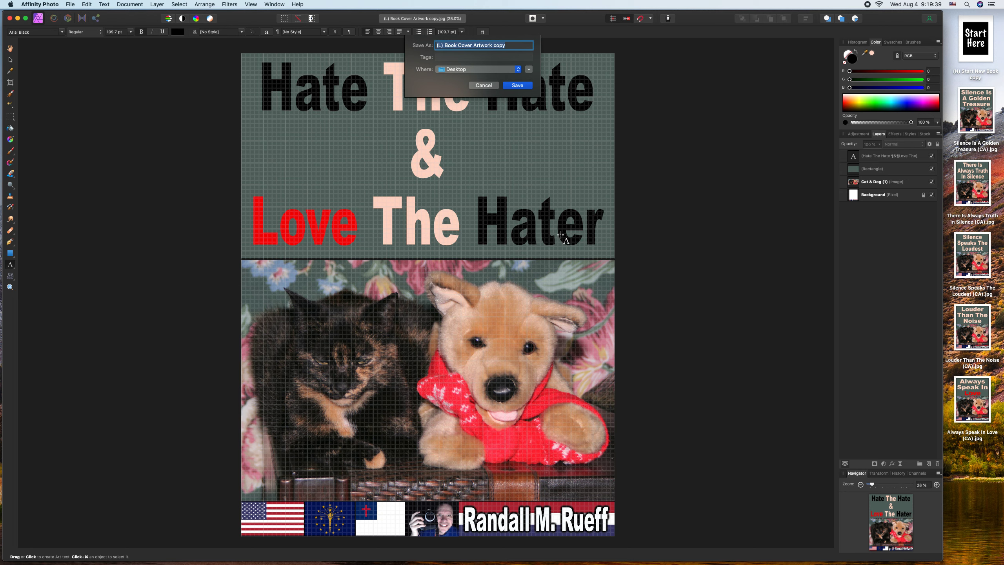
key("super+v")
key("super+a")
key("super+c")
left_click(475, 58)
key("super+v")
left_click(532, 46)
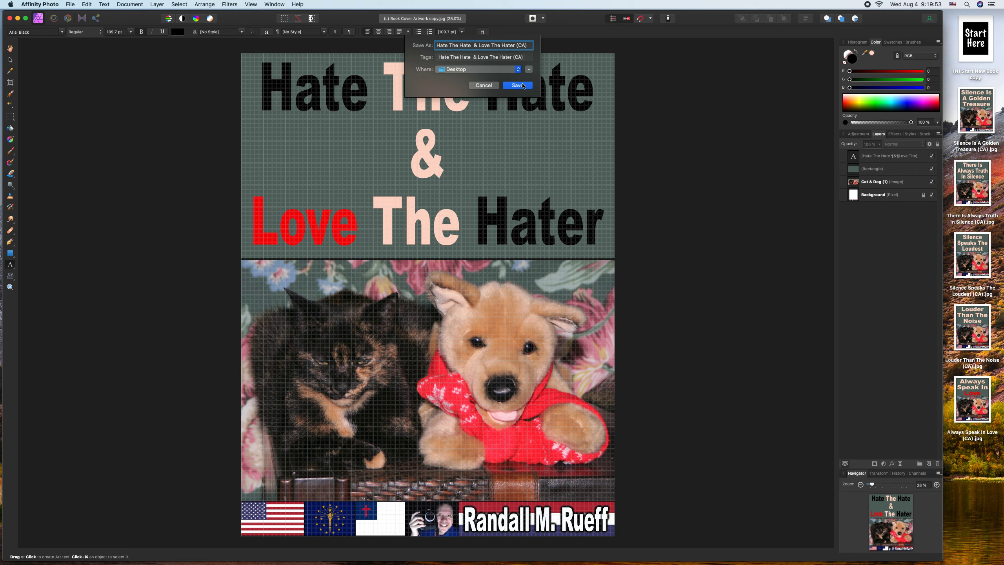
left_click(522, 86)
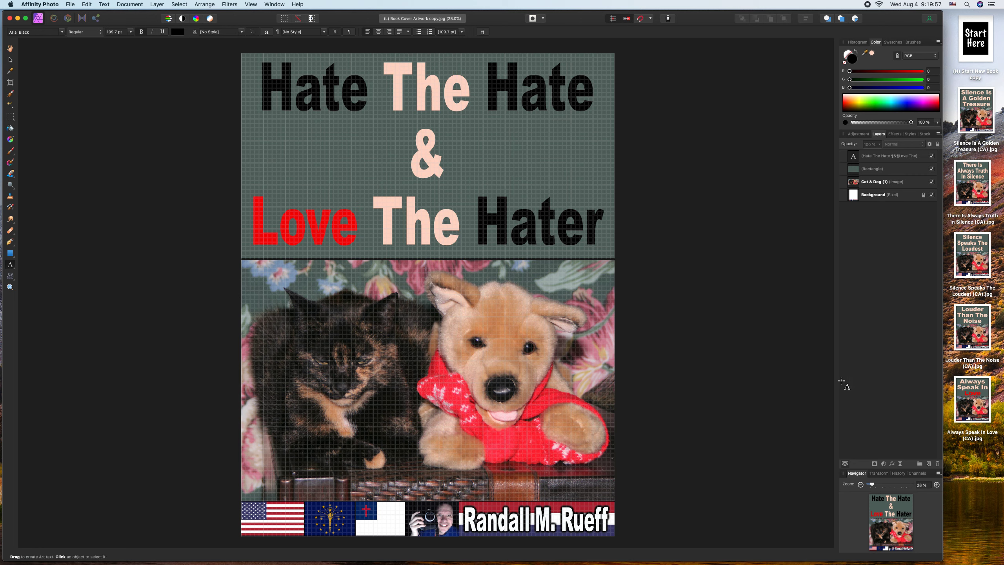
Remove the exported "Hate The Hate & Love The Hater (CA).jpg" from the desktop.
left_click(953, 454)
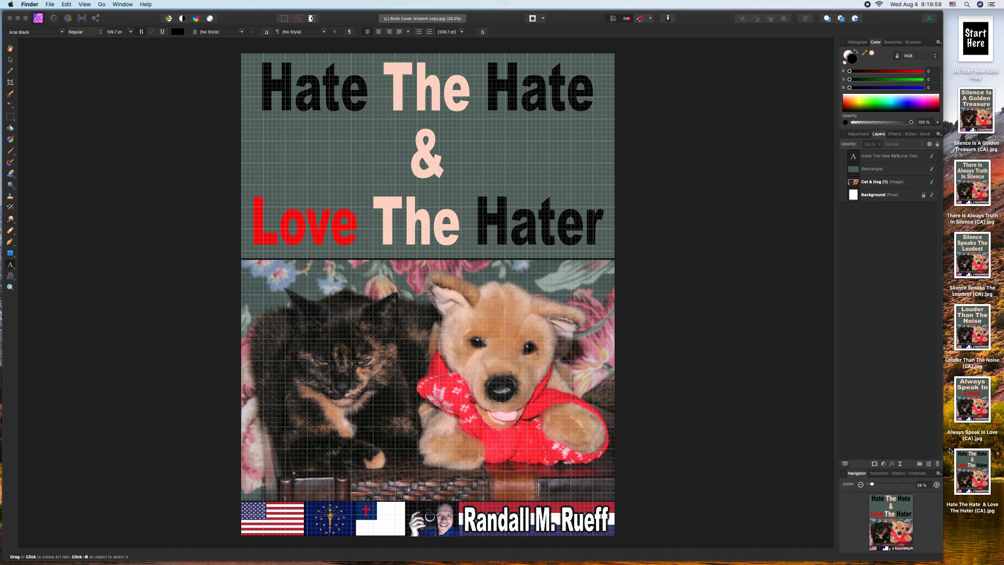
left_click_drag(971, 466, 978, 510)
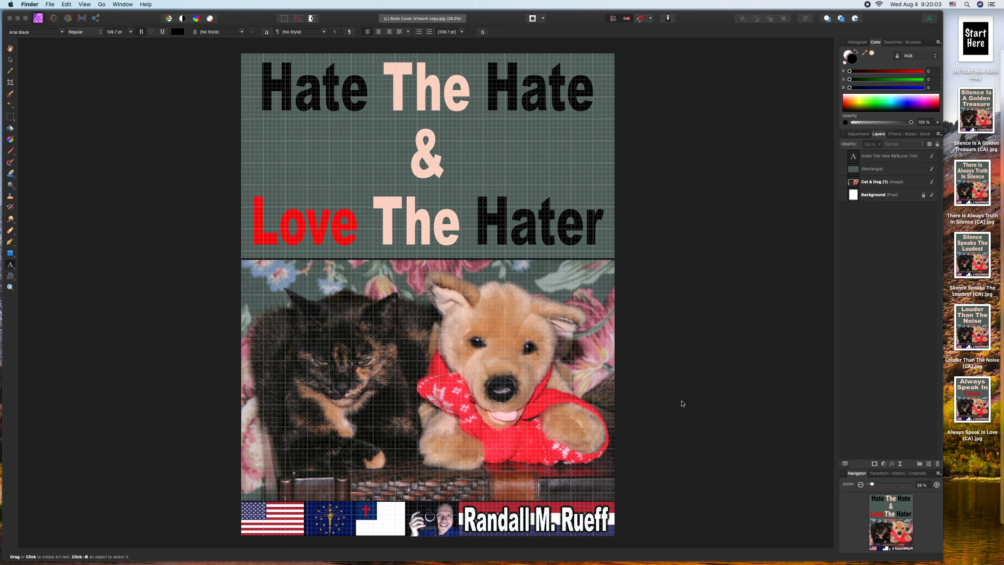
Return to Affinity Photo and change the word "Love" in the title to a darker red.
left_click(204, 97)
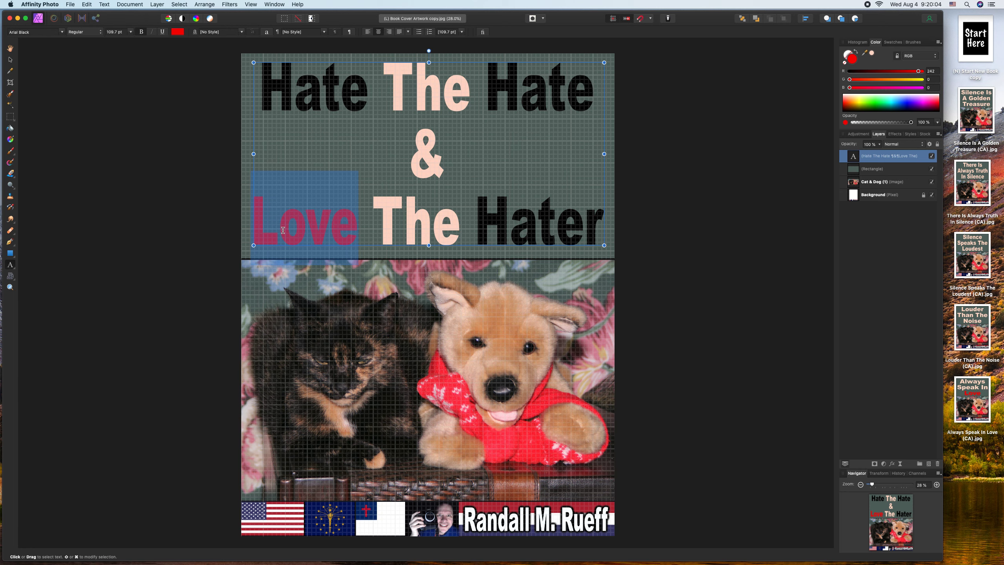
left_click(178, 31)
left_click(275, 107)
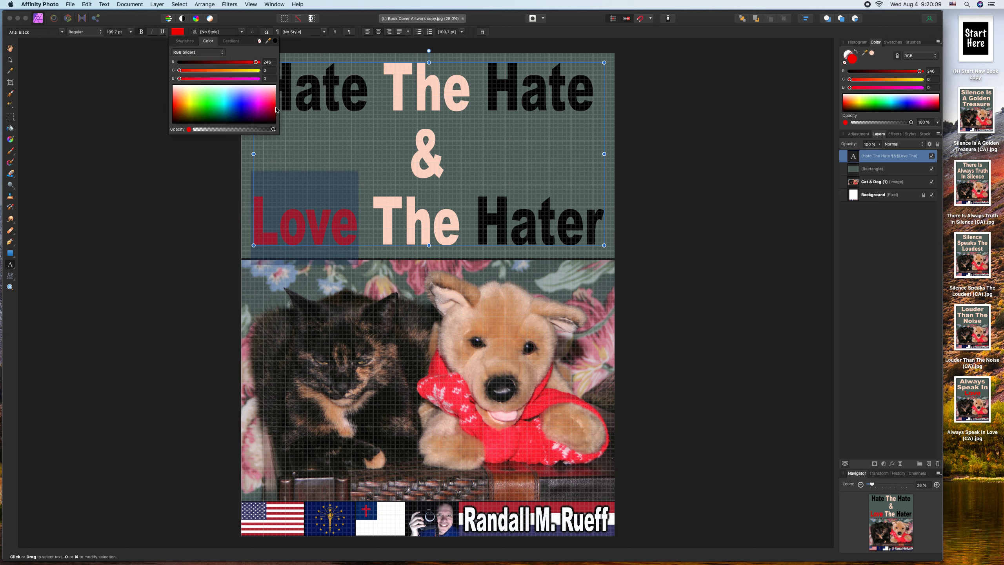
left_click(121, 142)
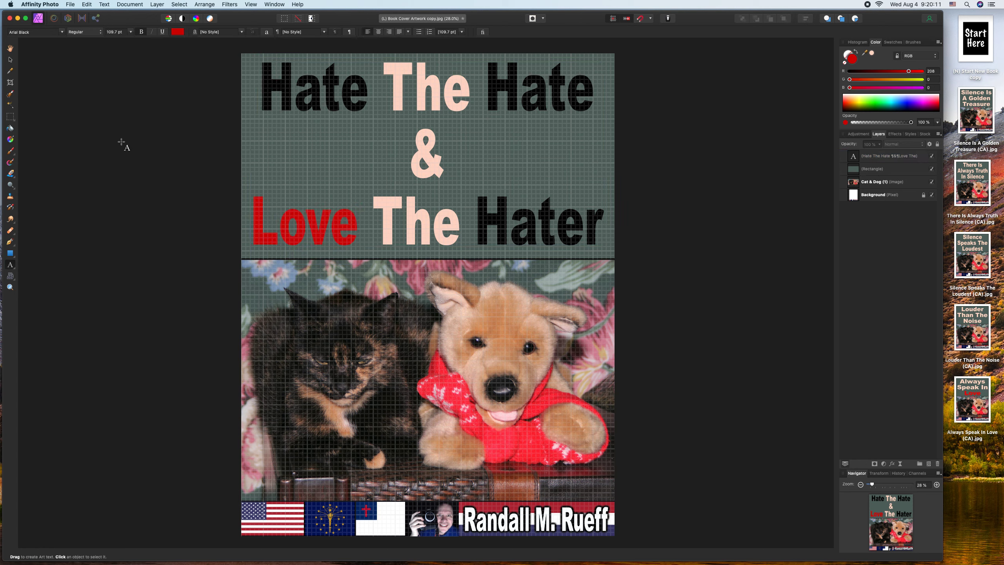
Export the recoloured cover as a best-quality JPEG to the Desktop, named and tagged "Hate The Hate & Love The Hater (CA)".
key("super+s")
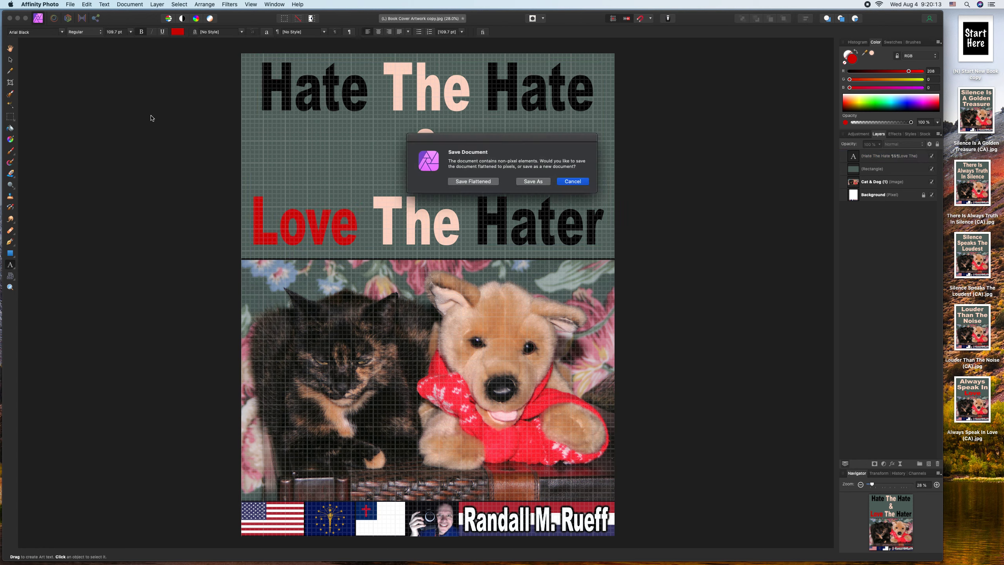
left_click(572, 181)
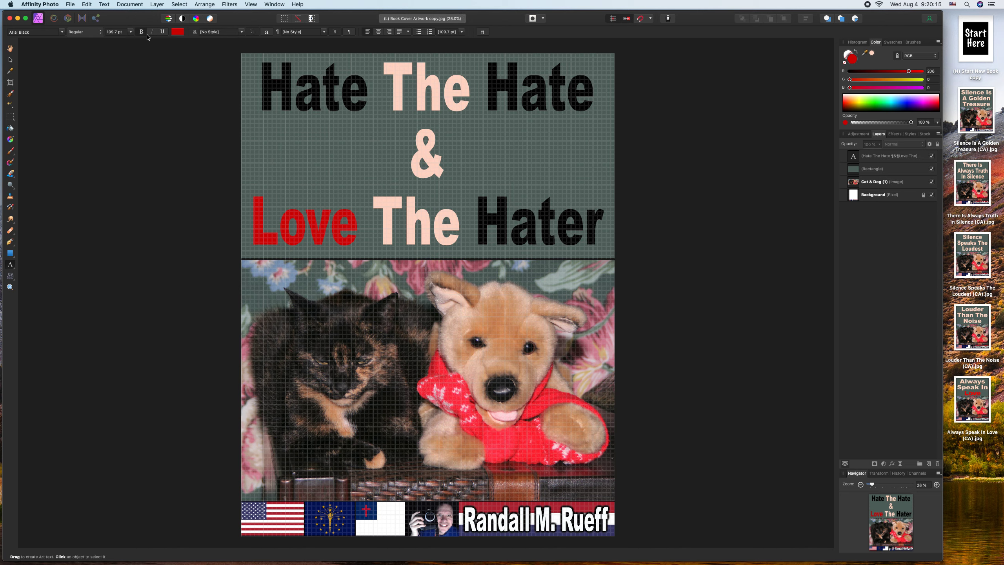
left_click(69, 4)
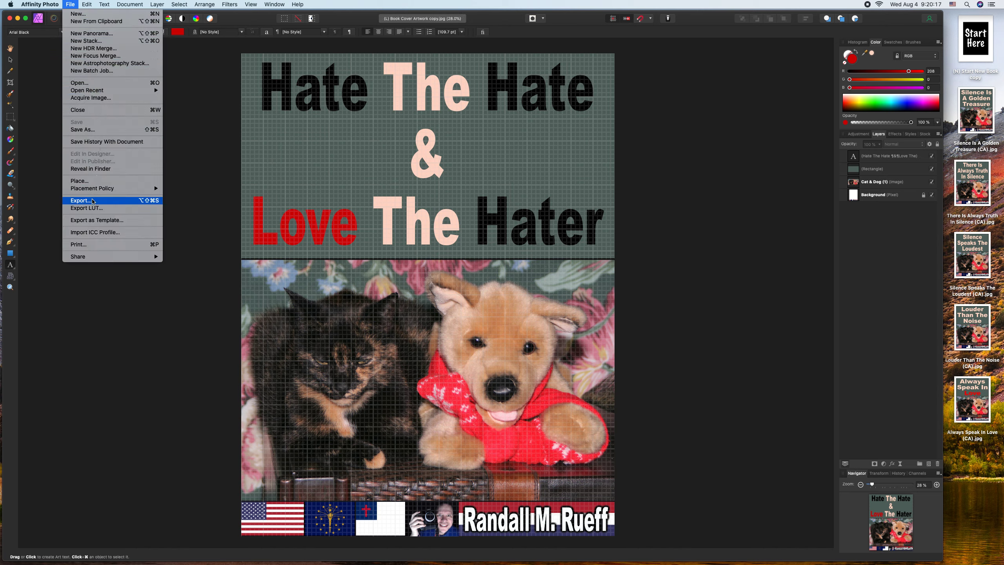
left_click(94, 200)
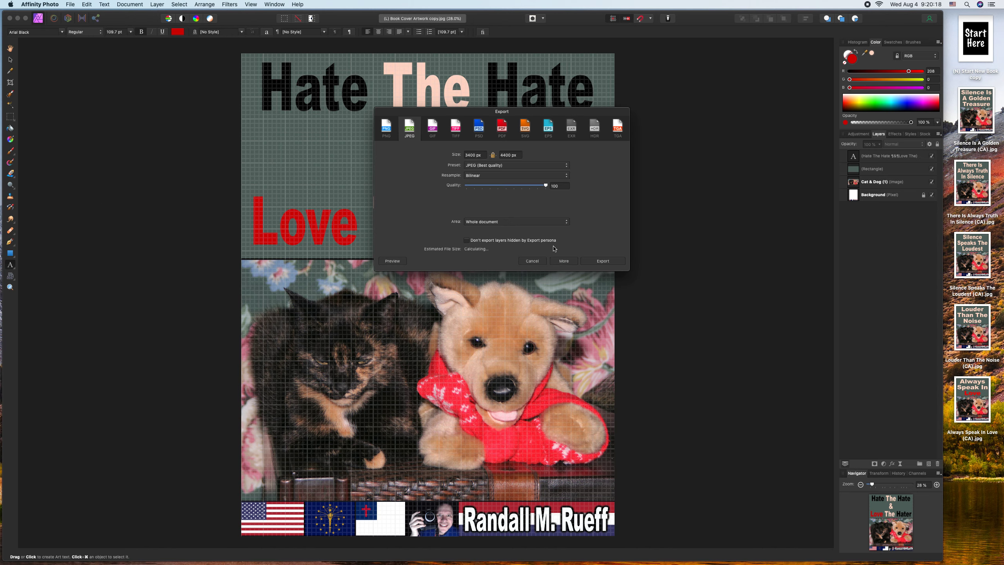
left_click(602, 261)
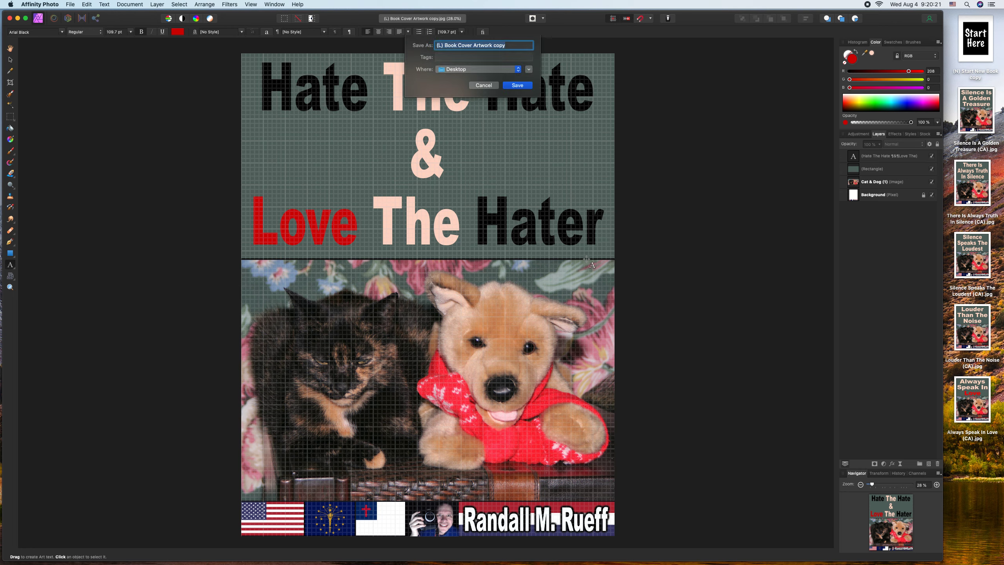
key("super+v")
key("Tab")
key("super+v")
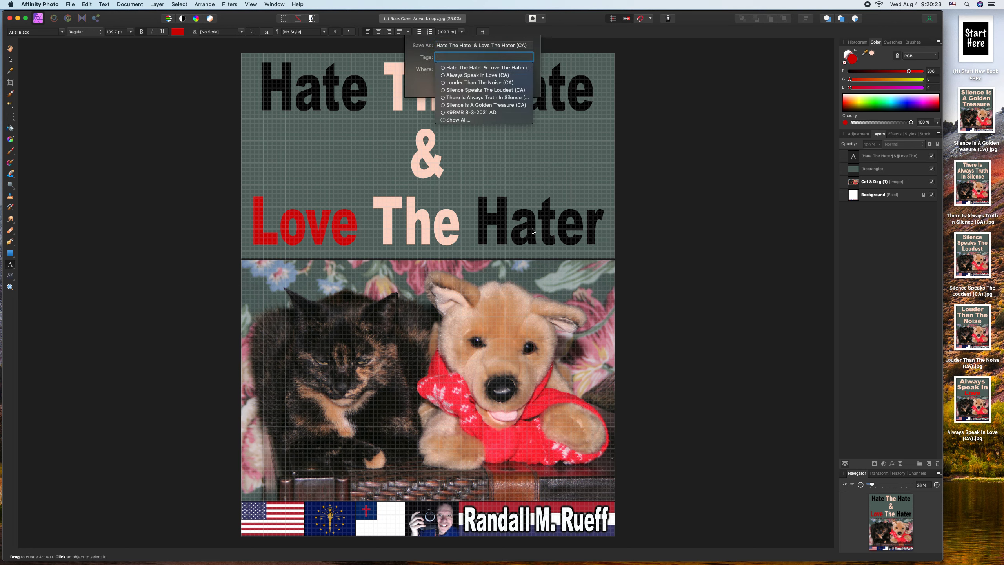
left_click(529, 45)
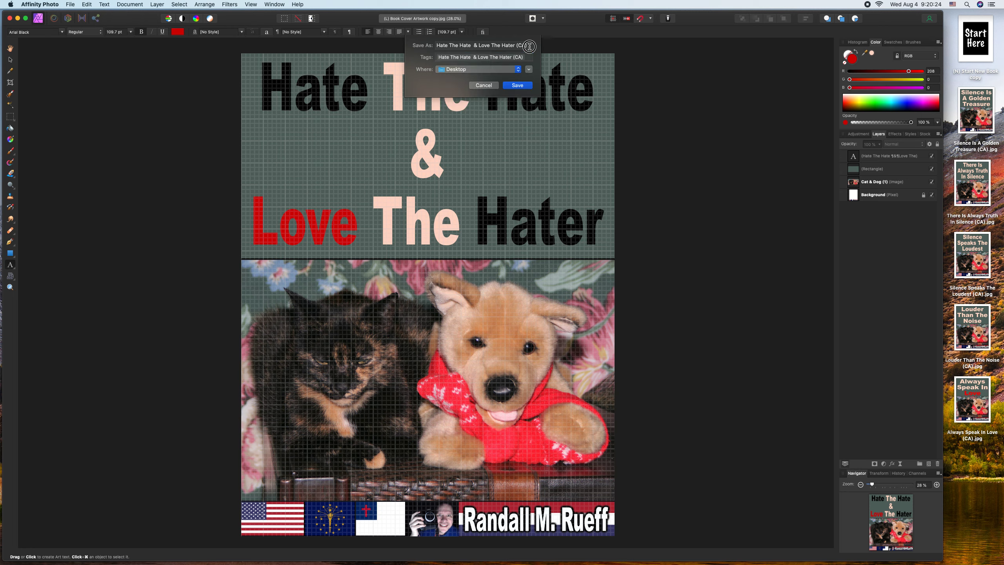
left_click(525, 86)
left_click(3, 90)
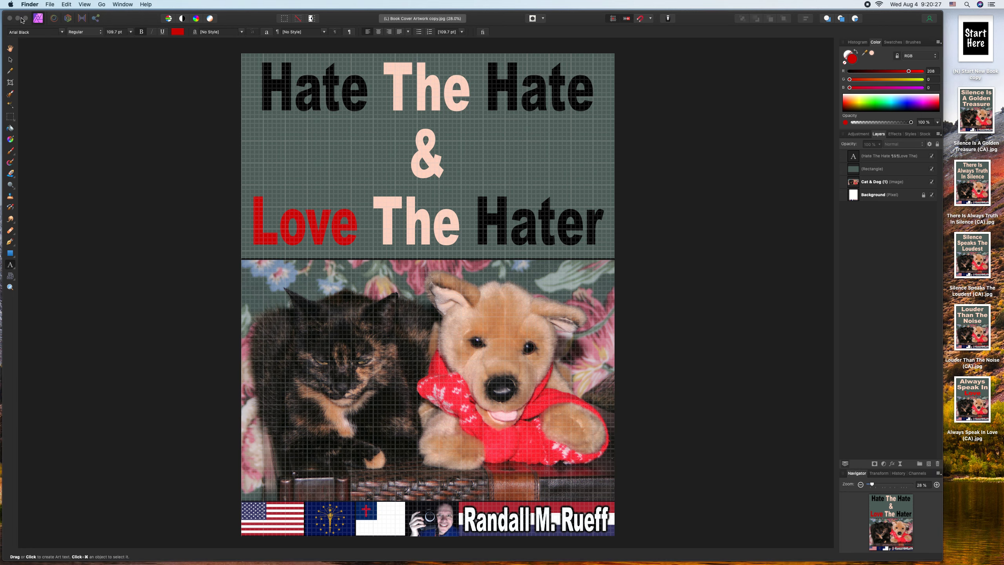
Close the cover document without saving and remove the "(L) Book Cover Artwork copy" file from the desktop.
left_click(29, 4)
left_click(29, 38)
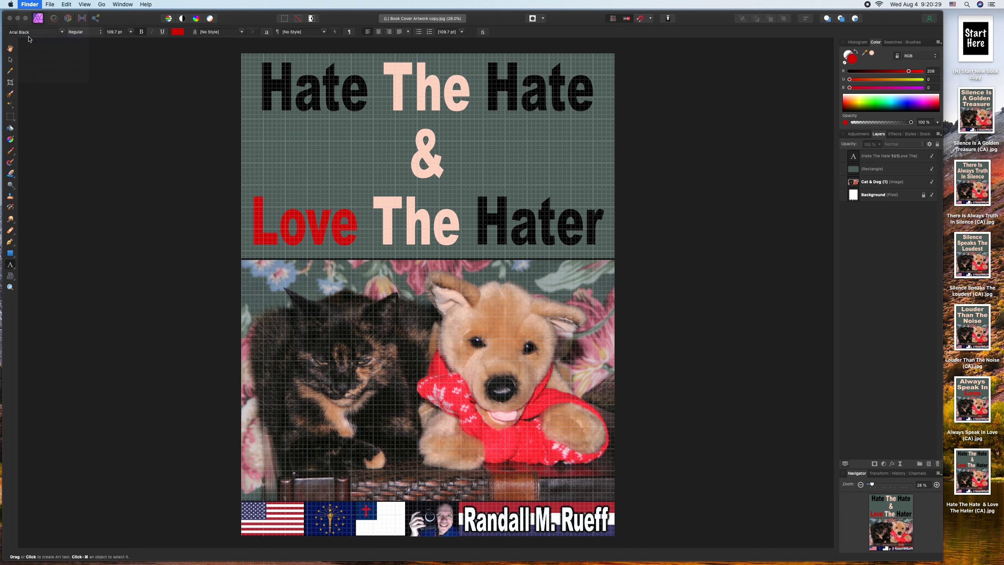
key("Return")
left_click(73, 68)
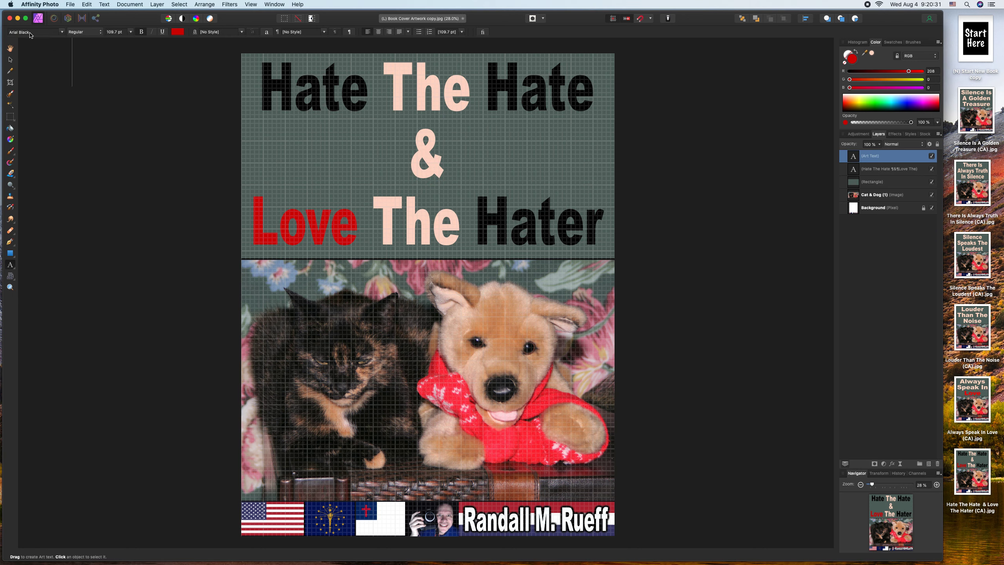
left_click(10, 19)
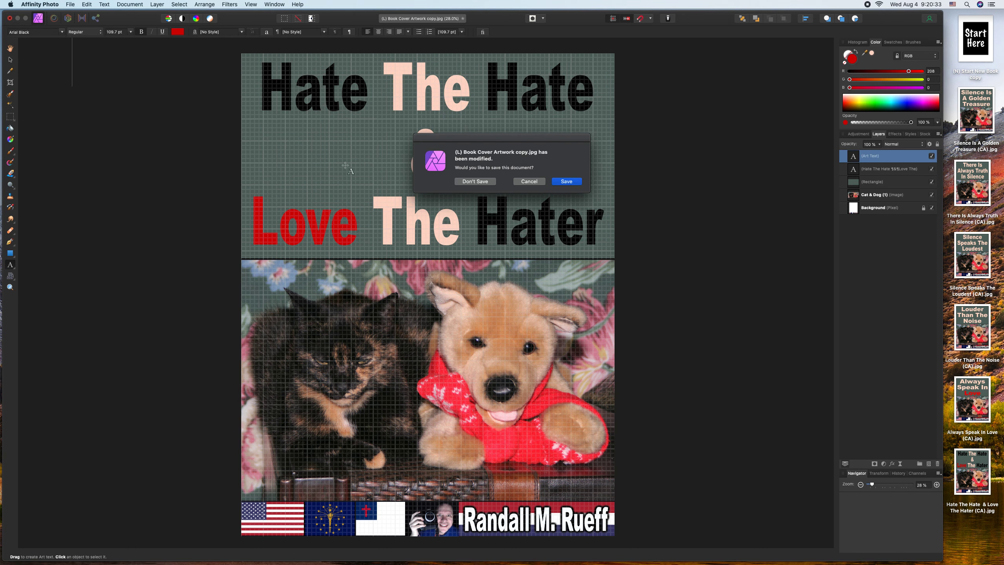
left_click(472, 181)
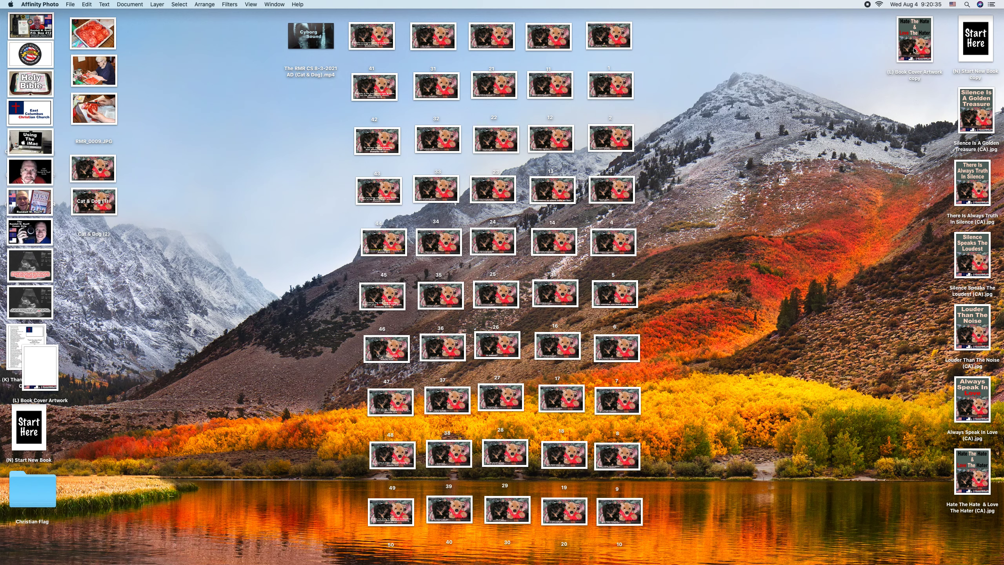
left_click_drag(913, 49, 851, 376)
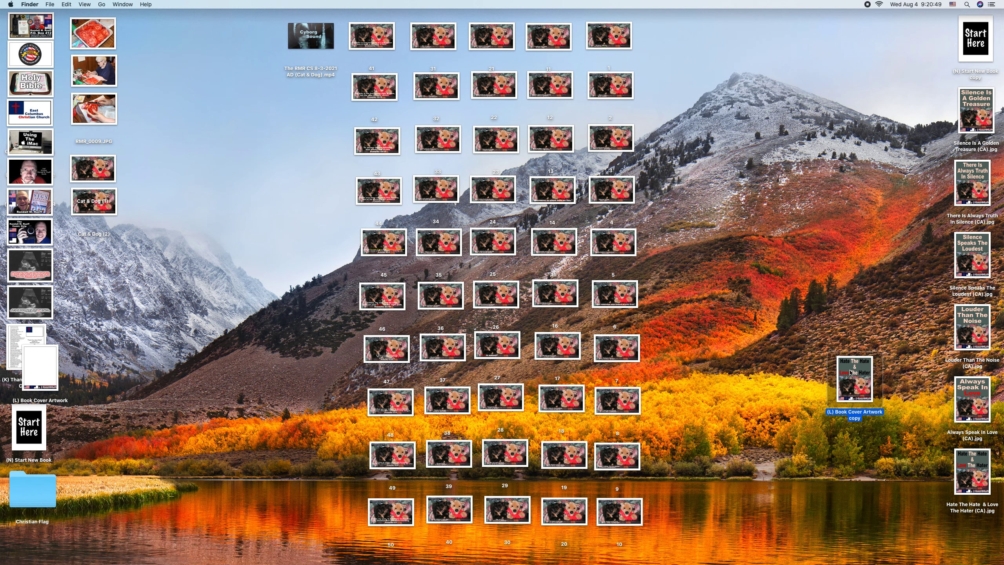
left_click_drag(851, 372, 986, 506)
Lock all six exported cover JPEGs on the desktop together through their shared file info.
left_click_drag(882, 480, 971, 114)
key("alt+super+i")
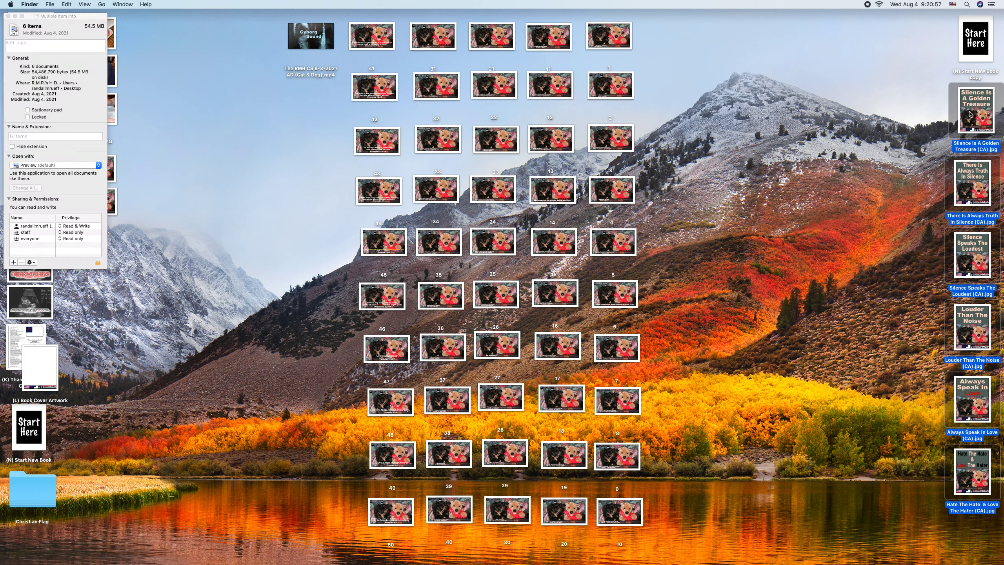
left_click(39, 117)
left_click(7, 16)
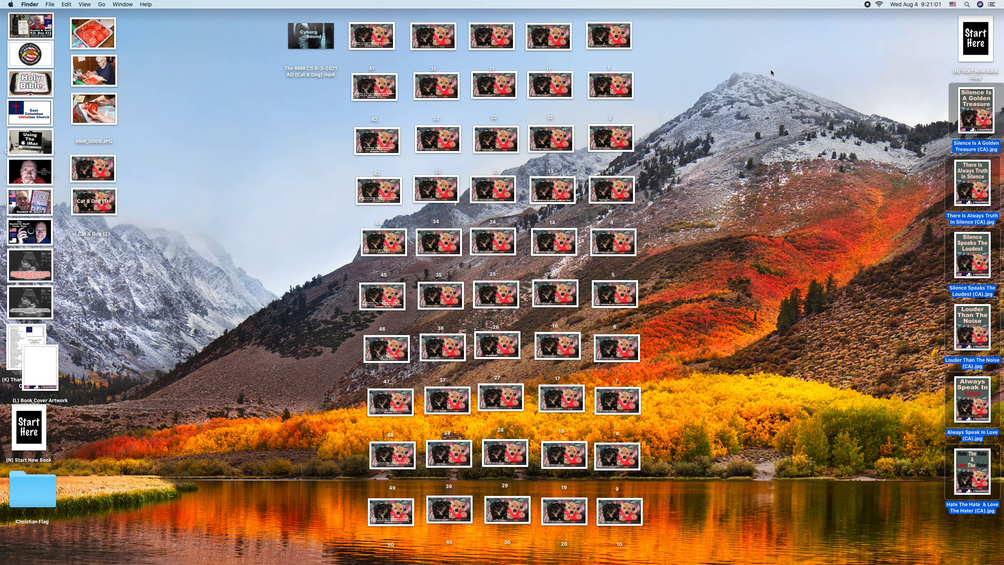
Copy the six cover JPEGs from the desktop into the "Combinations Cover Artworks" folder inside "Holy Bible".
left_click(978, 74)
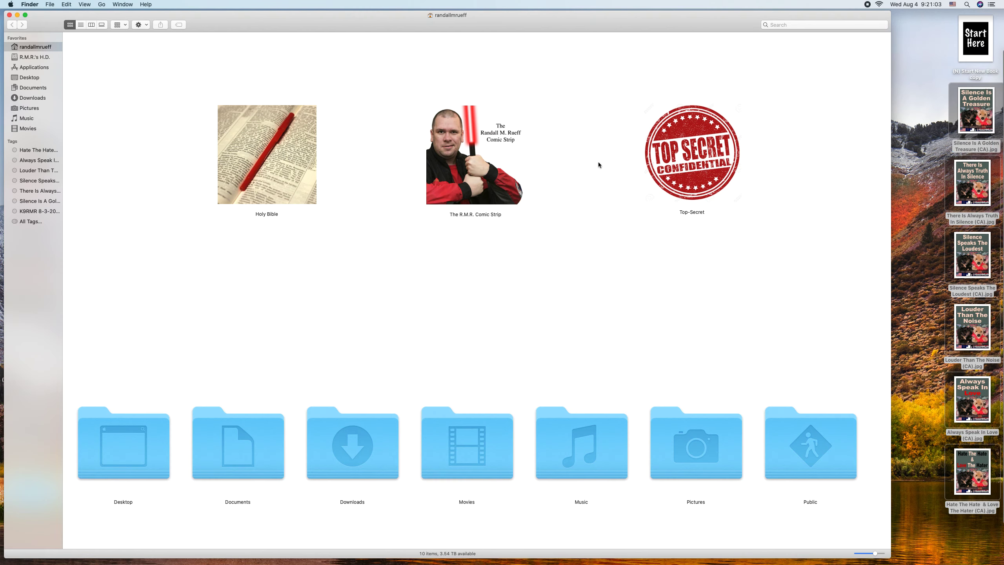
left_click(308, 146)
double_click(308, 146)
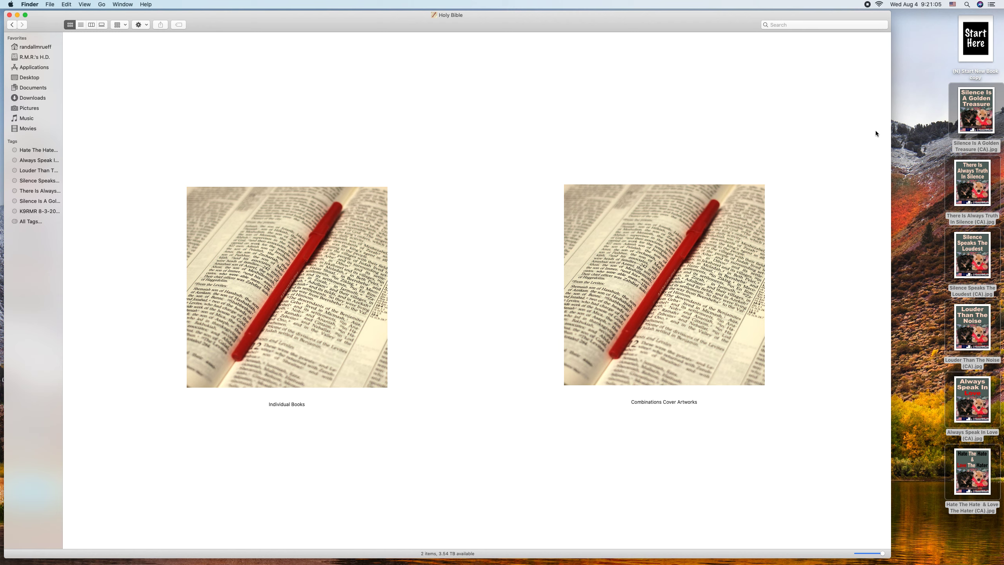
left_click_drag(931, 99, 968, 498)
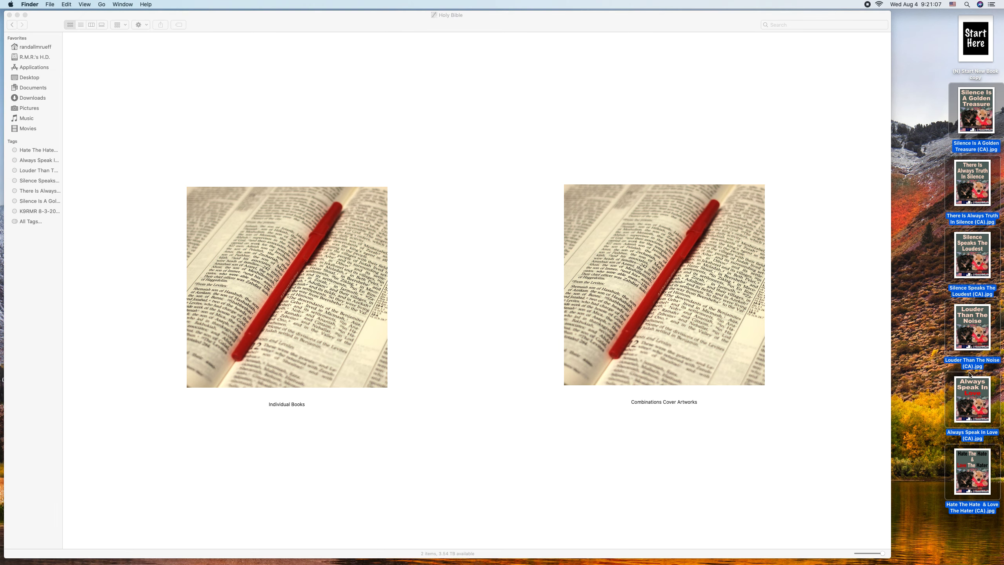
left_click_drag(963, 146, 676, 265)
left_click(676, 264)
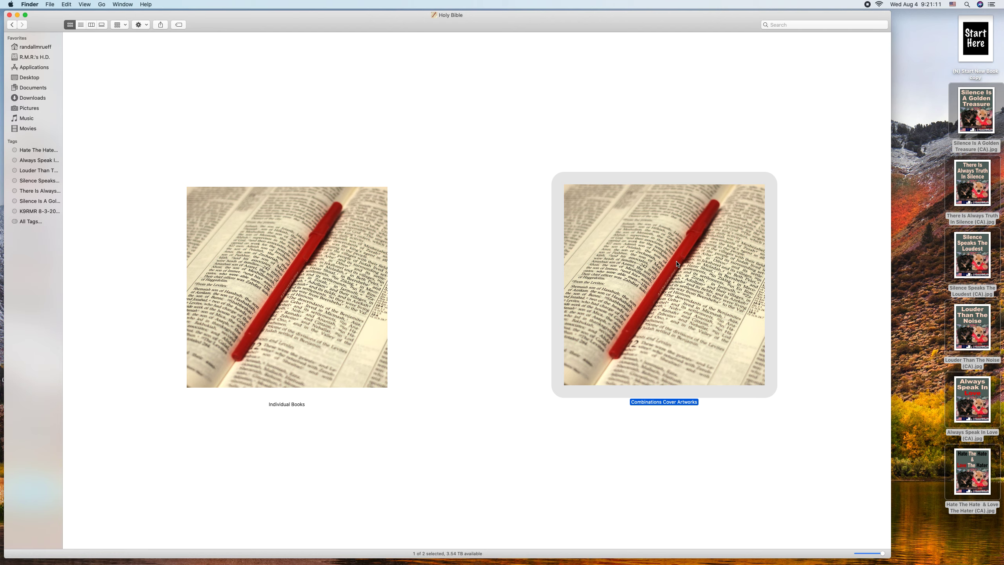
Arrange the "Combinations Cover Artworks" folder's contents by name, look through the covers and close the folder window.
double_click(676, 264)
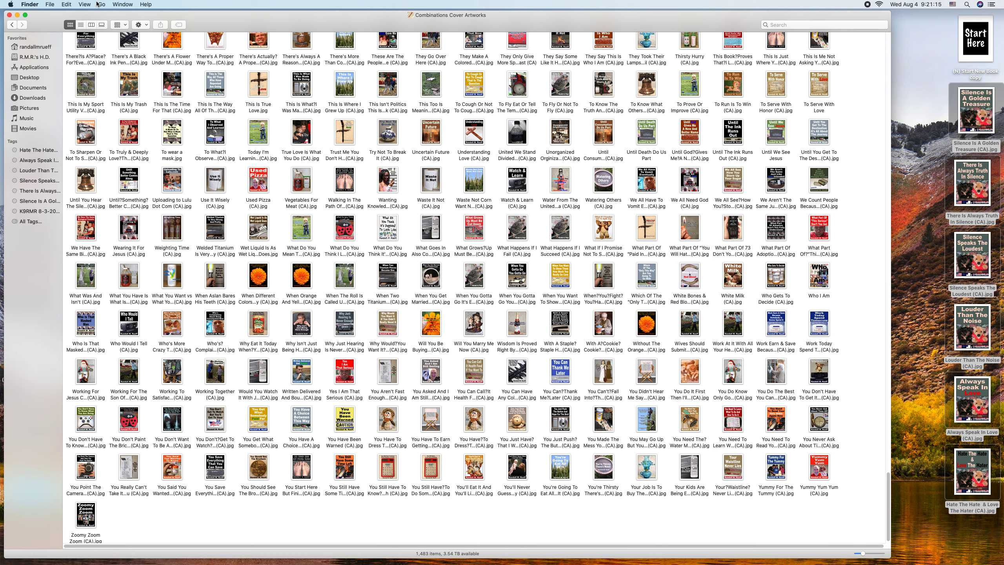
left_click(85, 4)
mouse_move(92, 73)
left_click(165, 71)
scroll(369, 136, "down", 15)
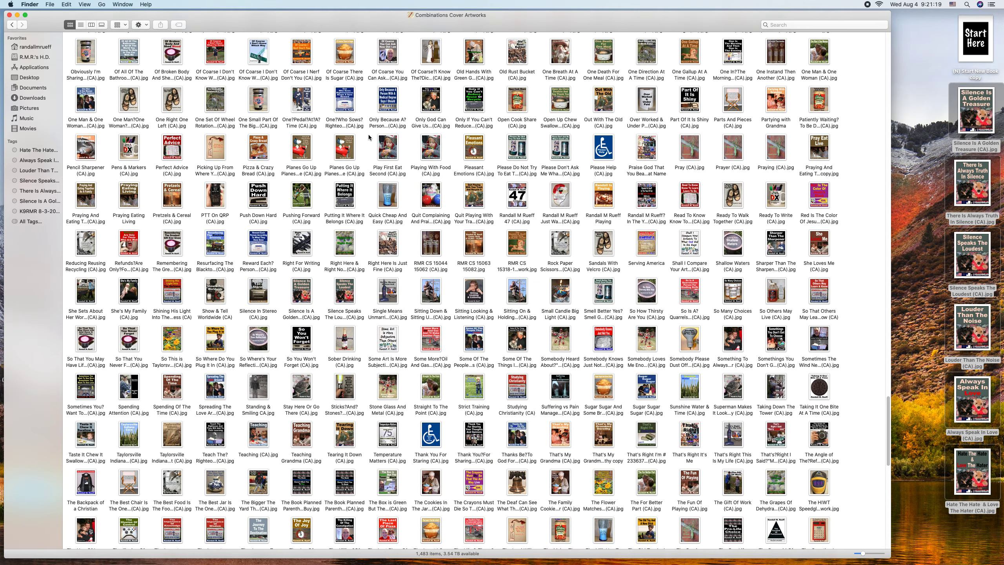
scroll(368, 137, "down", 7)
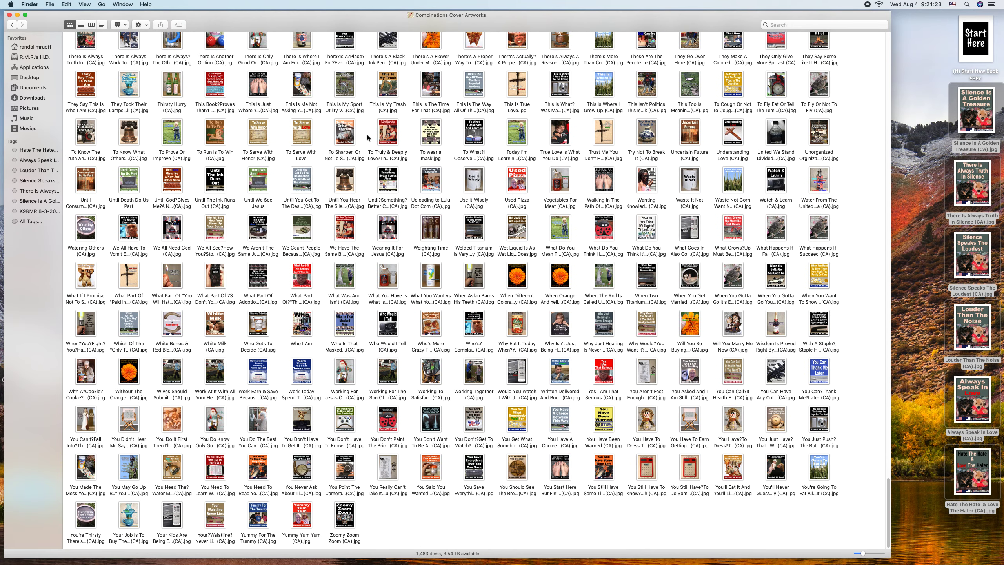
left_click(10, 15)
Move the exported cover icons closer together into one compact column on the desktop, below "Silence Is A Golden Treasure (CA).jpg".
left_click(736, 143)
left_click_drag(969, 188, 972, 170)
left_click_drag(974, 273, 975, 237)
left_click_drag(965, 322, 969, 272)
left_click_drag(972, 397, 971, 319)
left_click_drag(965, 476, 967, 383)
left_click(883, 317)
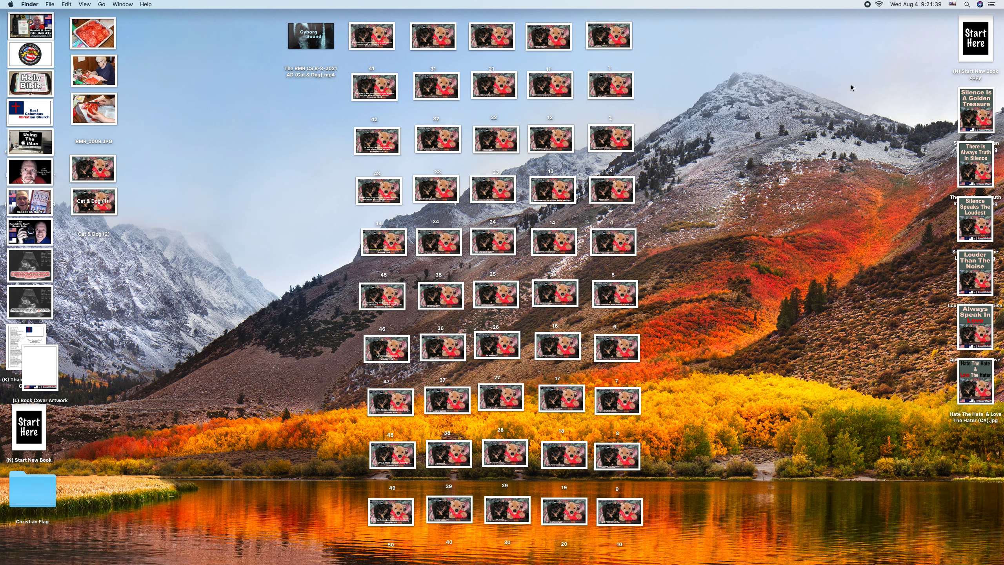